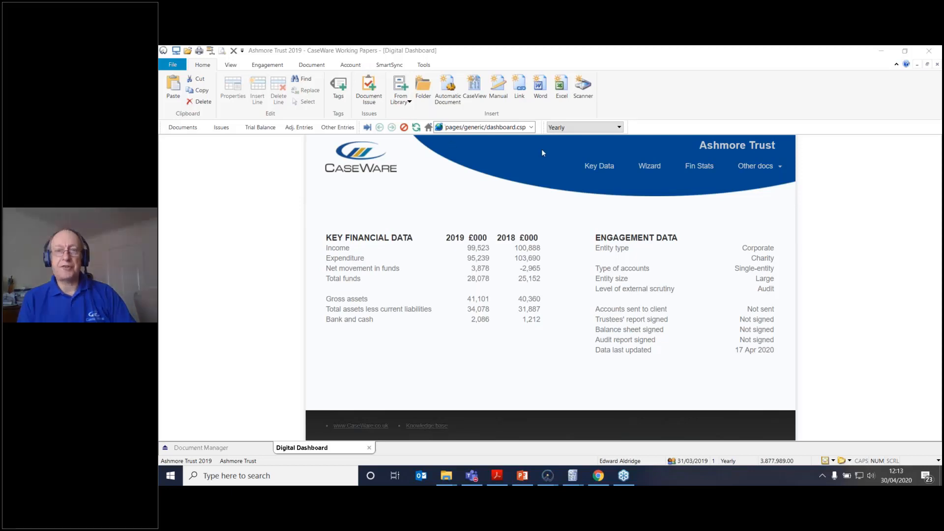
# Open the 'Funds Analysis' worksheet from the Funds section of the wizard's general information, and expand all its folders
pyautogui.click(648, 167)
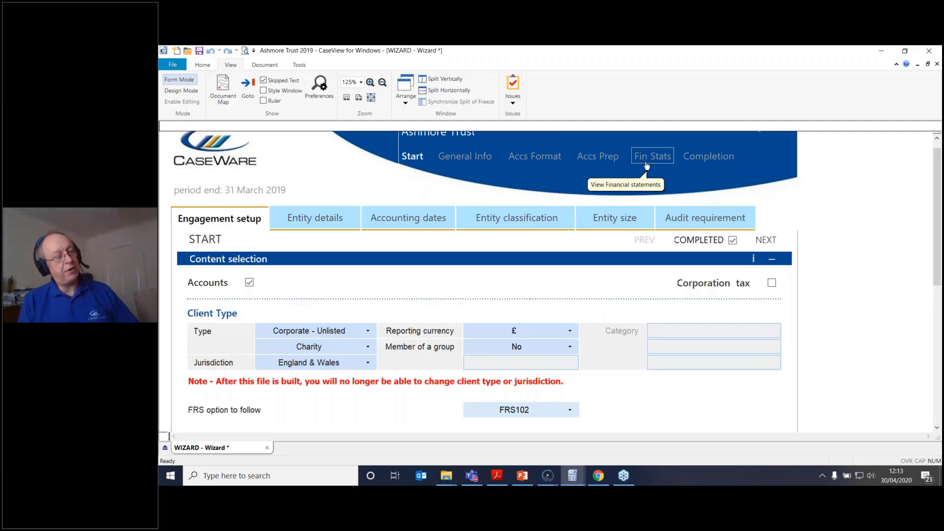
pyautogui.click(470, 159)
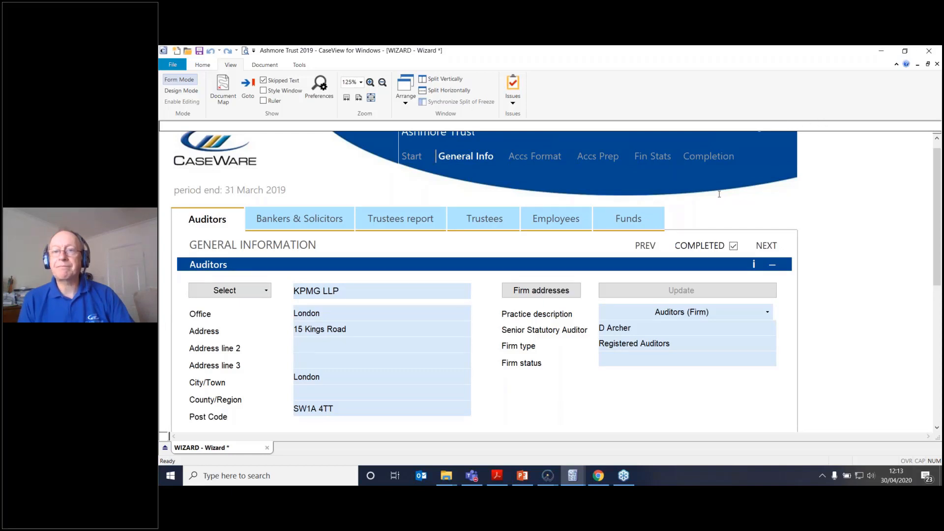
pyautogui.click(633, 220)
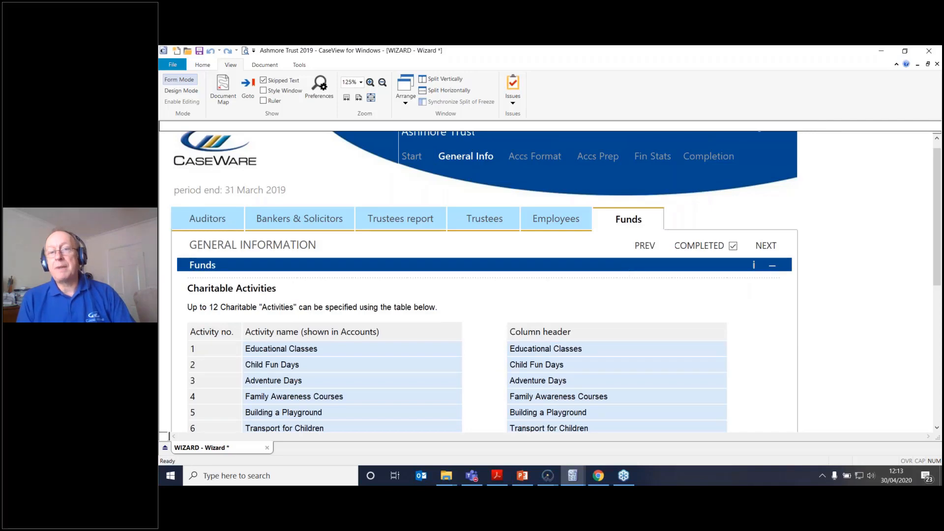
pyautogui.scroll(-6, 556, 282)
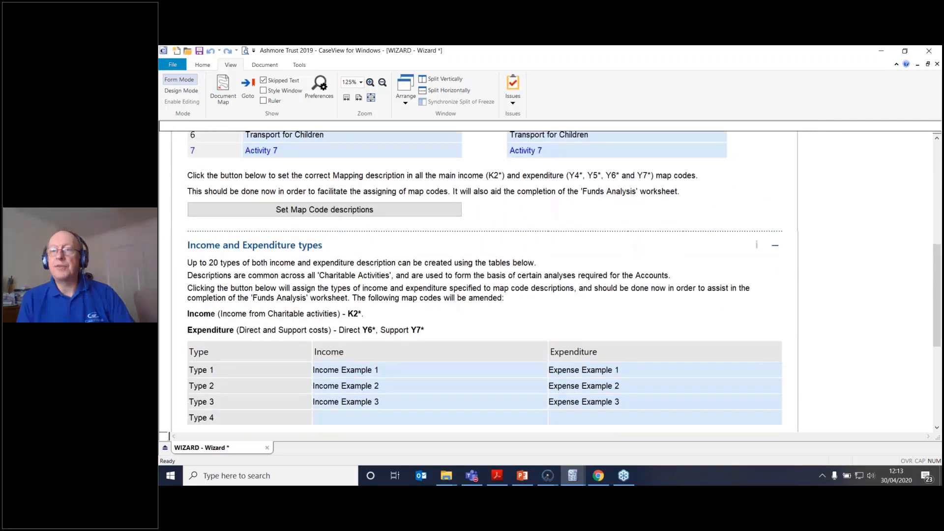
pyautogui.scroll(-4, 556, 282)
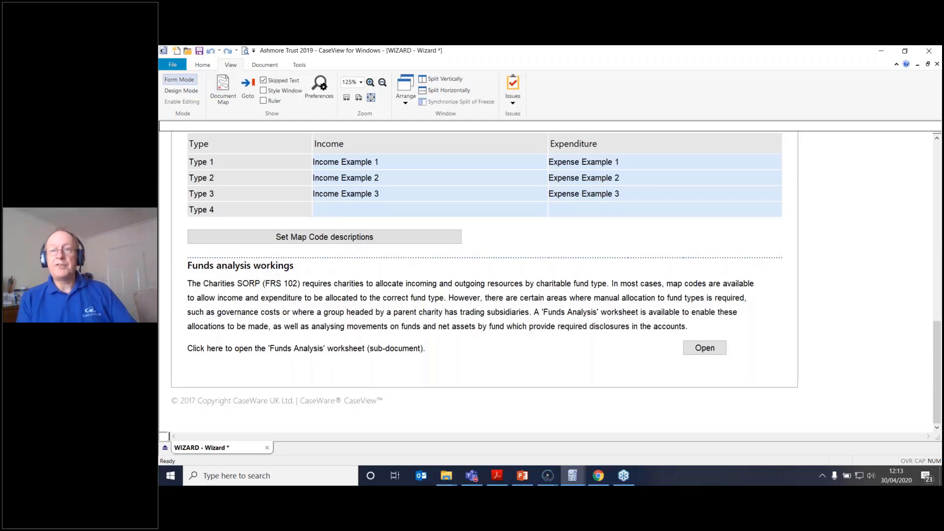
pyautogui.click(706, 350)
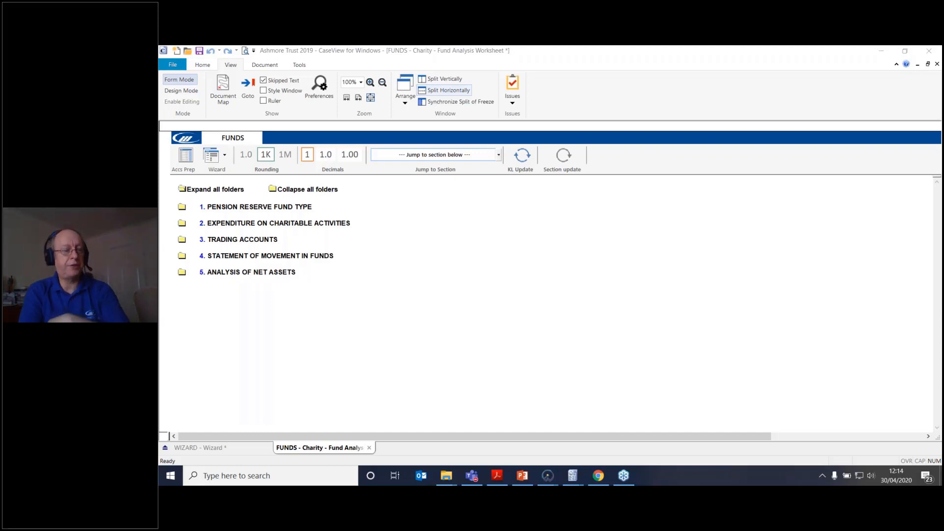
pyautogui.click(181, 190)
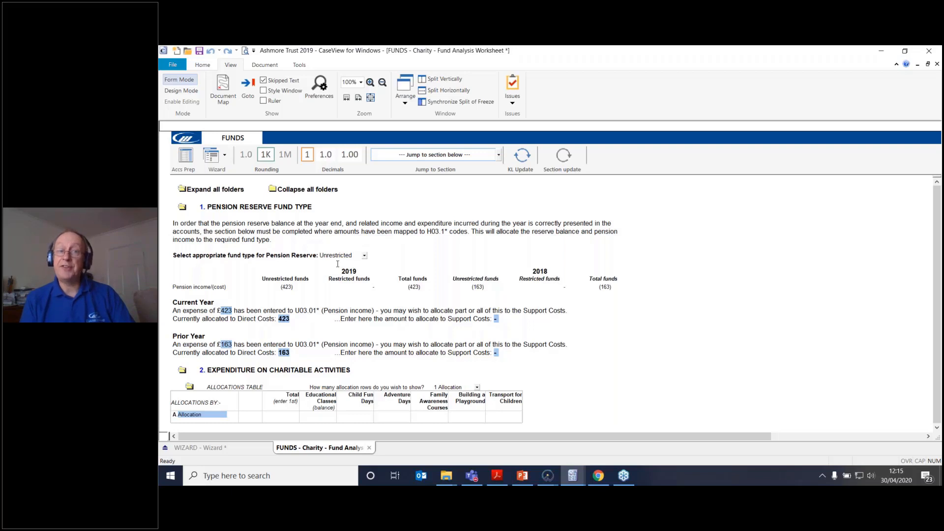
# Set the fund type for the Pension Reserve to Restricted
pyautogui.scroll(-1, 338, 265)
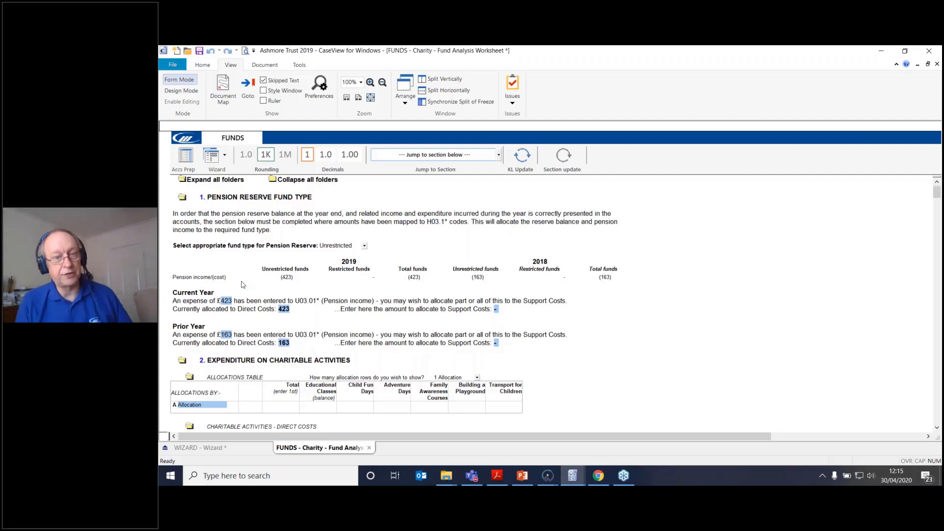
pyautogui.scroll(-1, 365, 251)
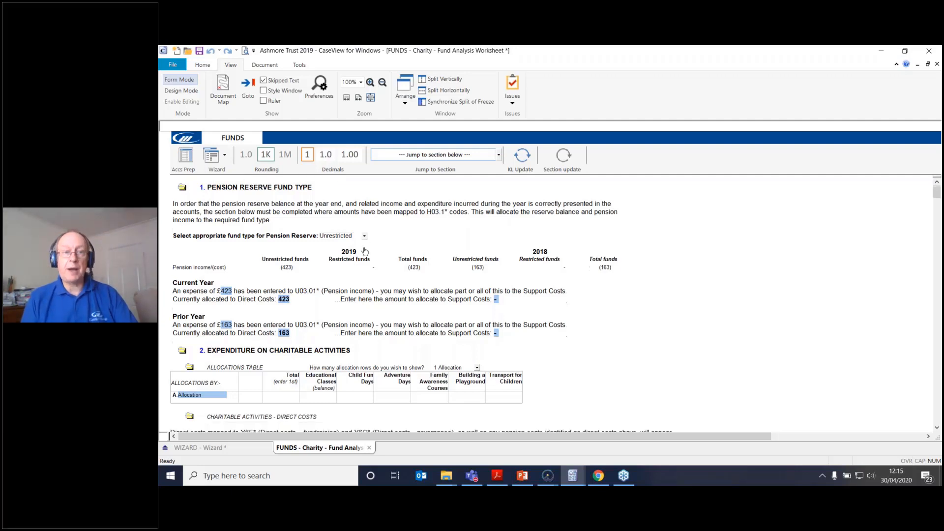
pyautogui.click(364, 240)
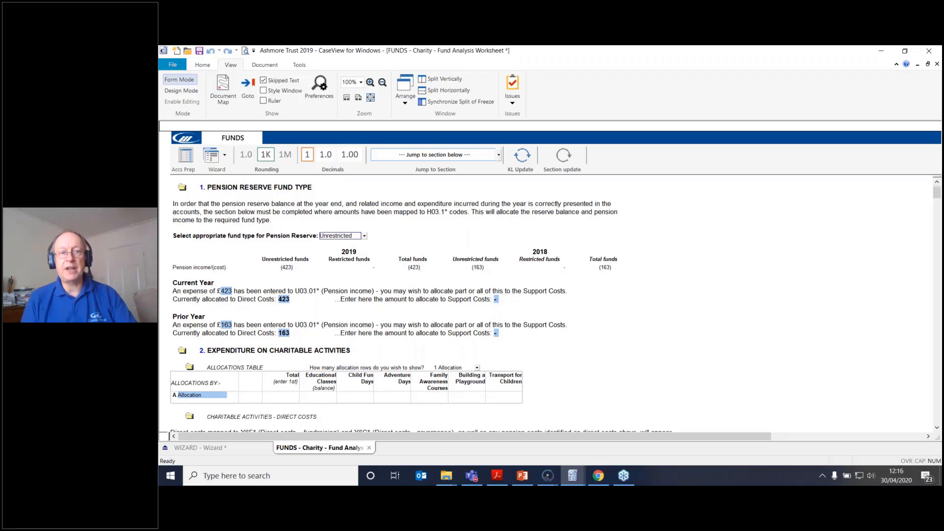
pyautogui.click(364, 240)
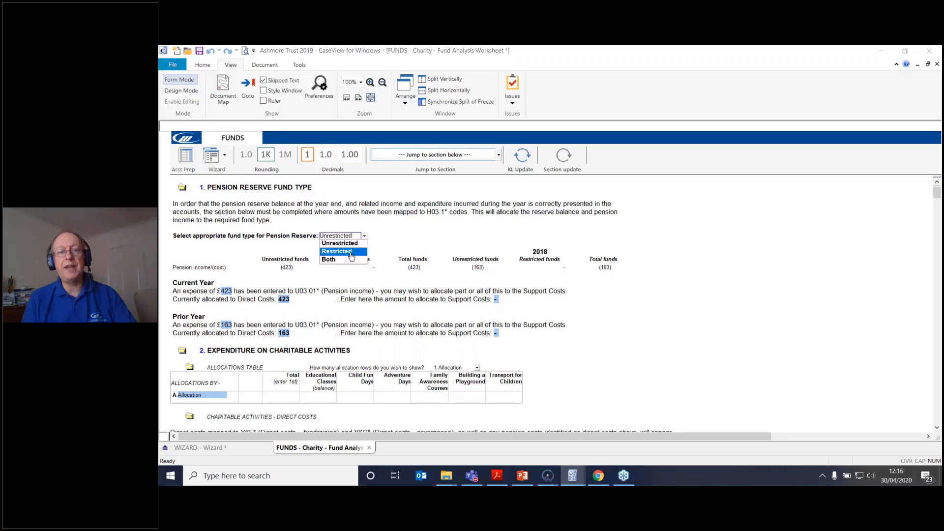
pyautogui.click(350, 251)
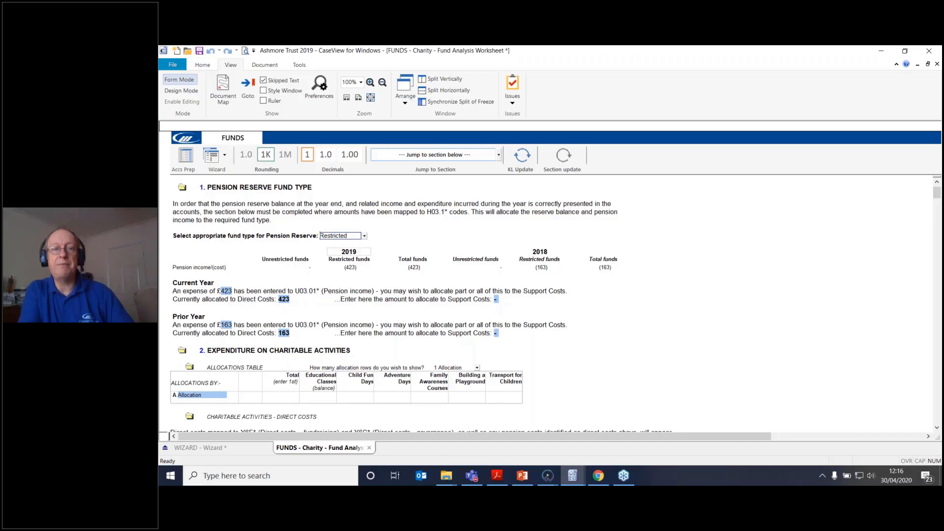
# Change the Pension Reserve fund type to Both
pyautogui.scroll(-1, 366, 241)
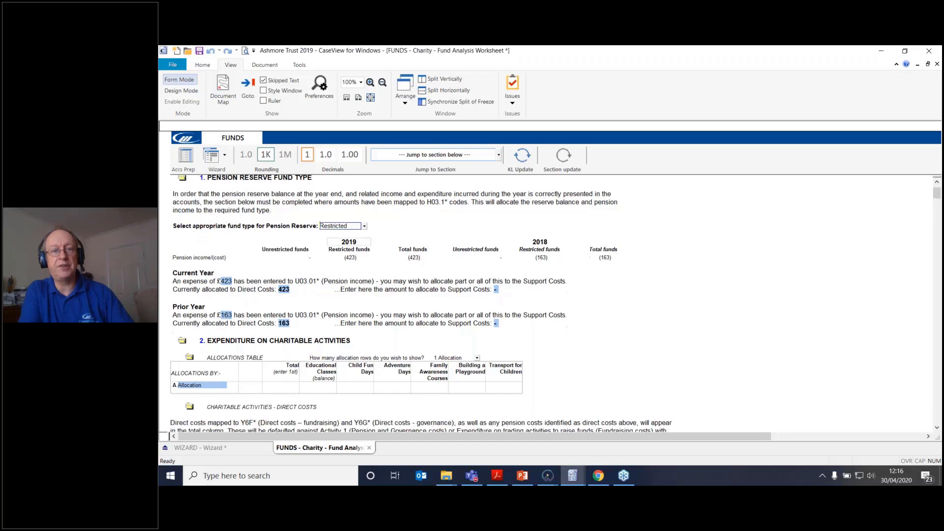
pyautogui.click(364, 226)
pyautogui.scroll(-3, 358, 238)
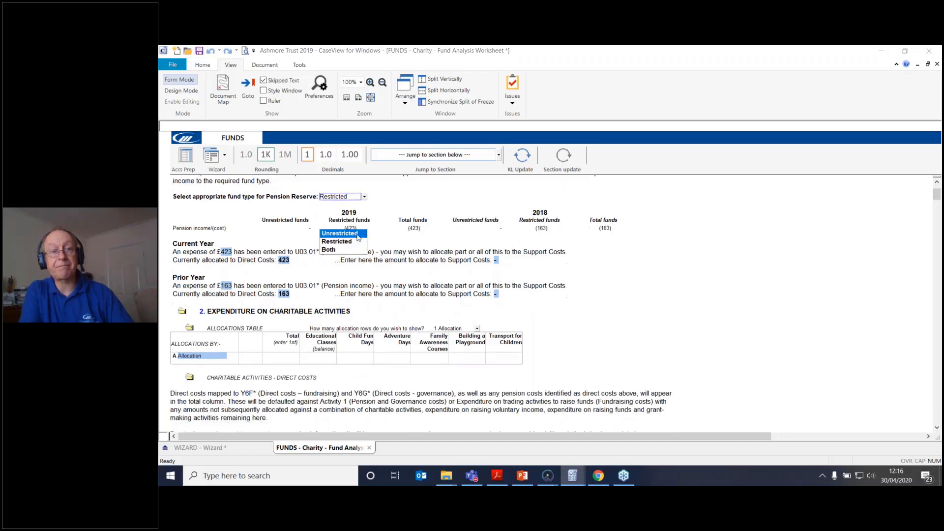
pyautogui.click(344, 251)
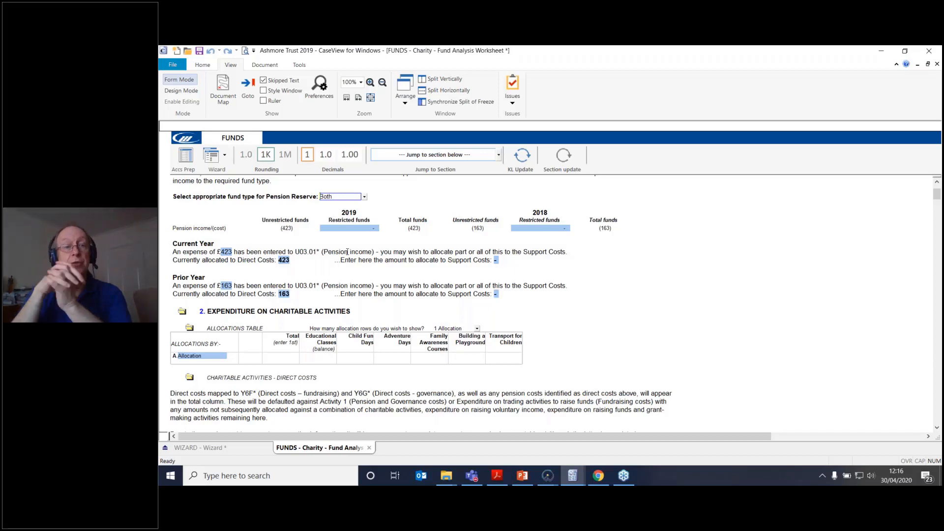
# Enter -100 as the 2019 restricted funds amount for pension income/(cost)
pyautogui.scroll(-1, 339, 272)
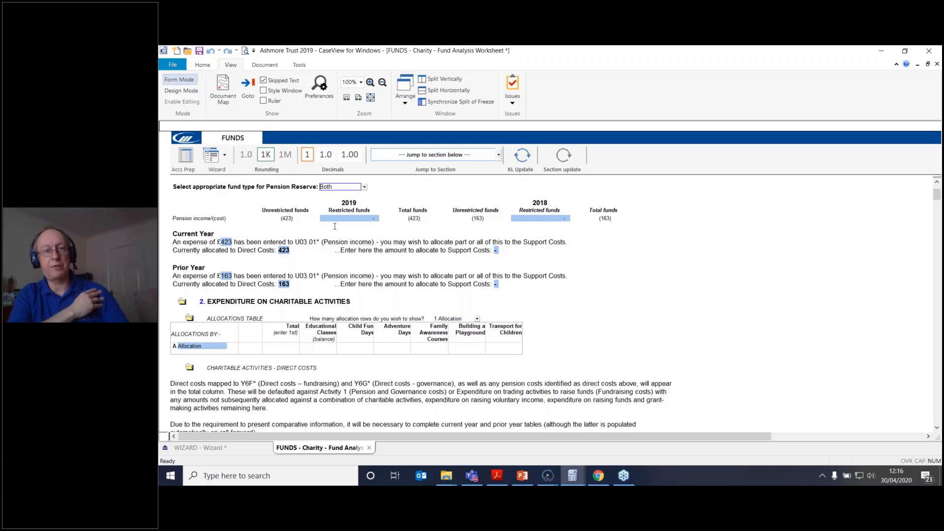
pyautogui.click(342, 219)
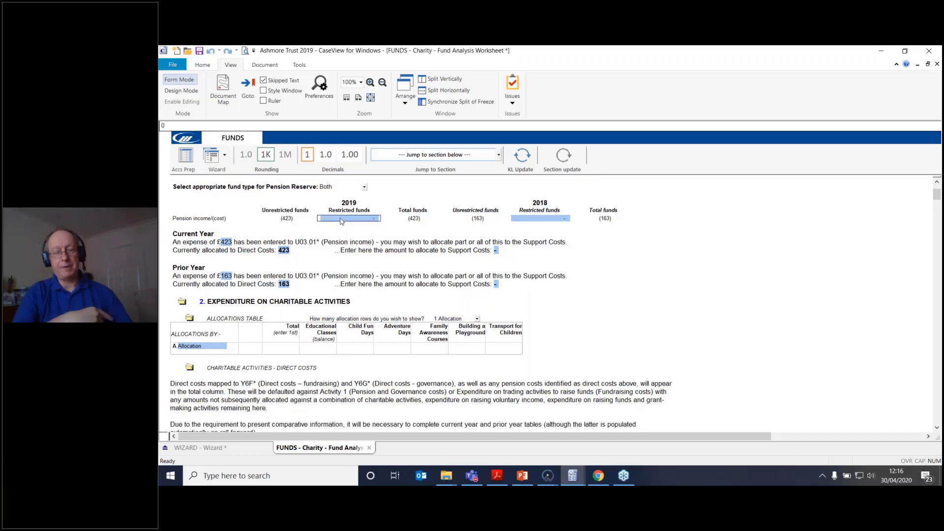
pyautogui.write('-1')
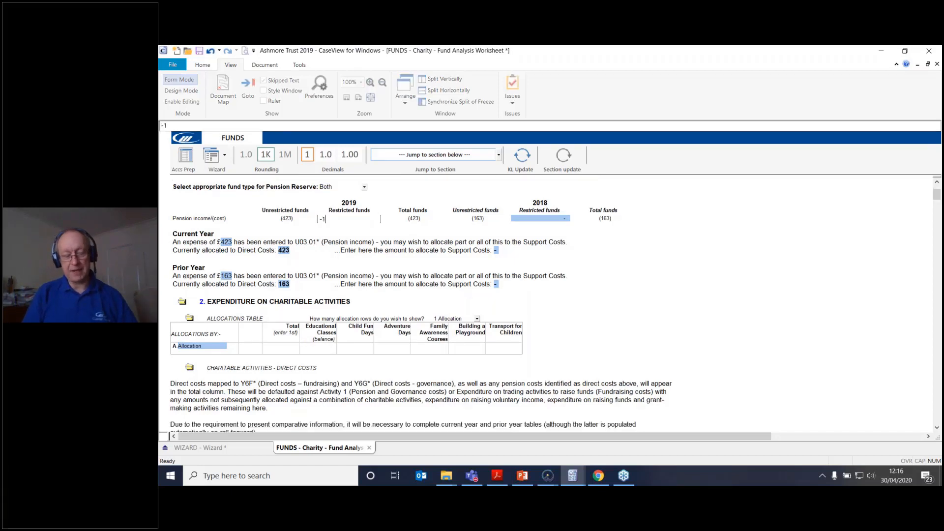
pyautogui.write('00')
pyautogui.press('Tab')
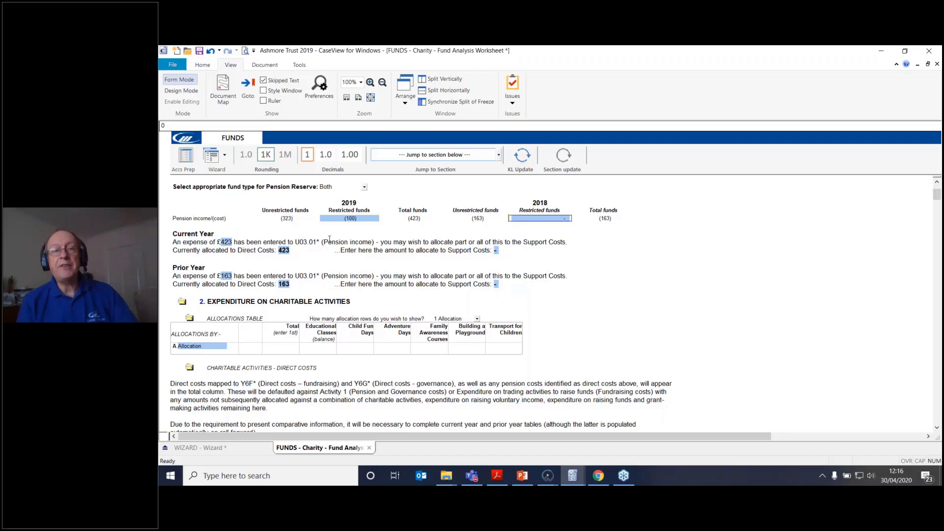
# Reset the 2019 restricted funds amount for pension income/(cost) to 0
pyautogui.scroll(-1, 340, 239)
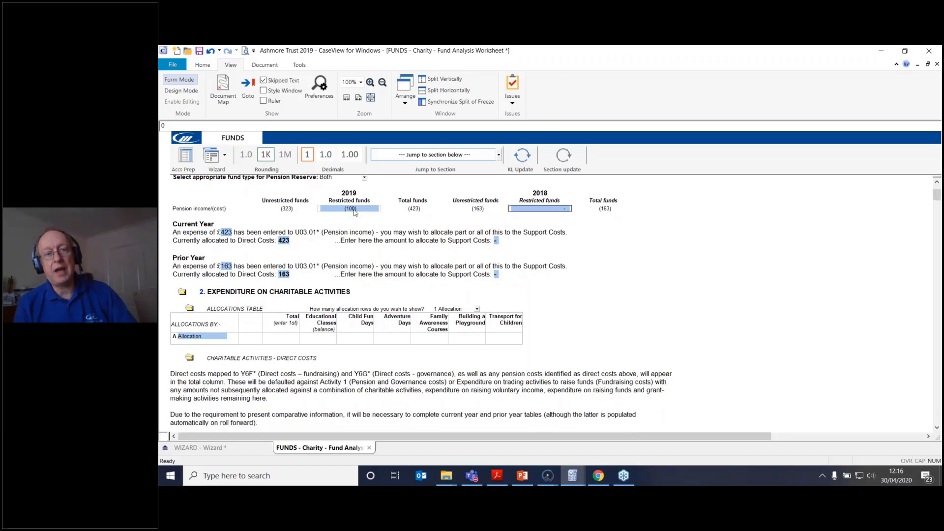
pyautogui.click(354, 209)
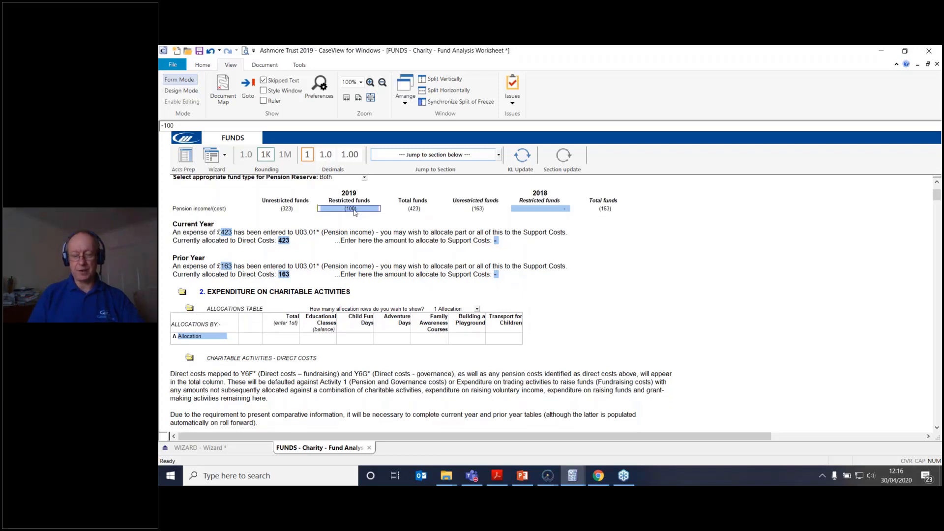
pyautogui.write('0')
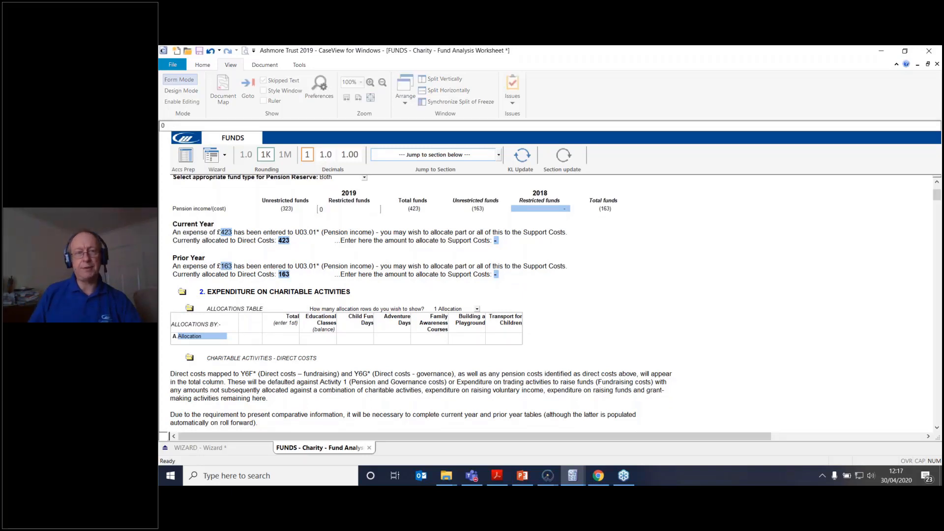
pyautogui.press('Tab')
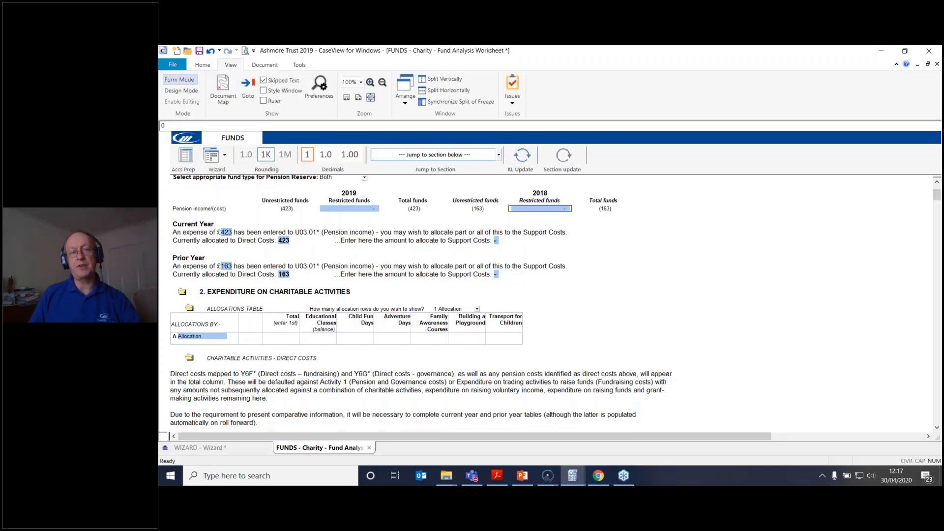
# Set the Pension Reserve fund type back to Unrestricted
pyautogui.scroll(2, 337, 240)
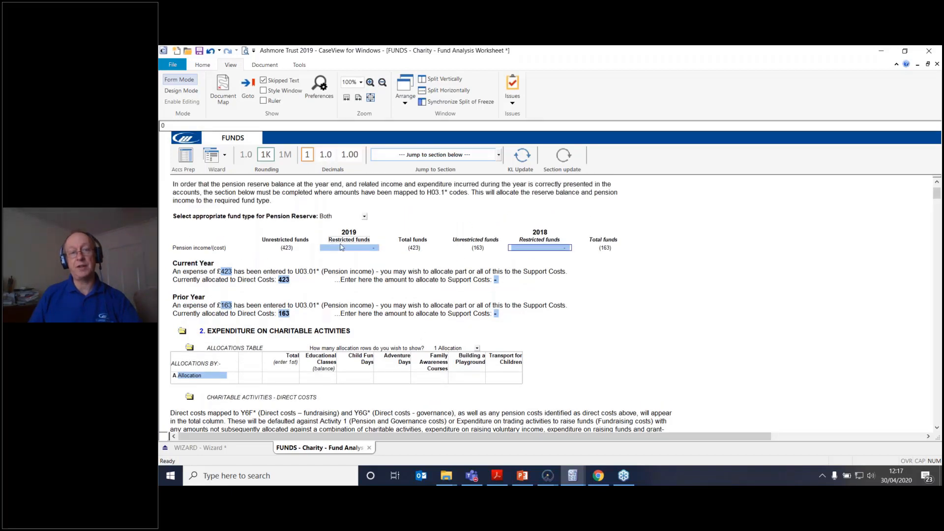
pyautogui.click(365, 217)
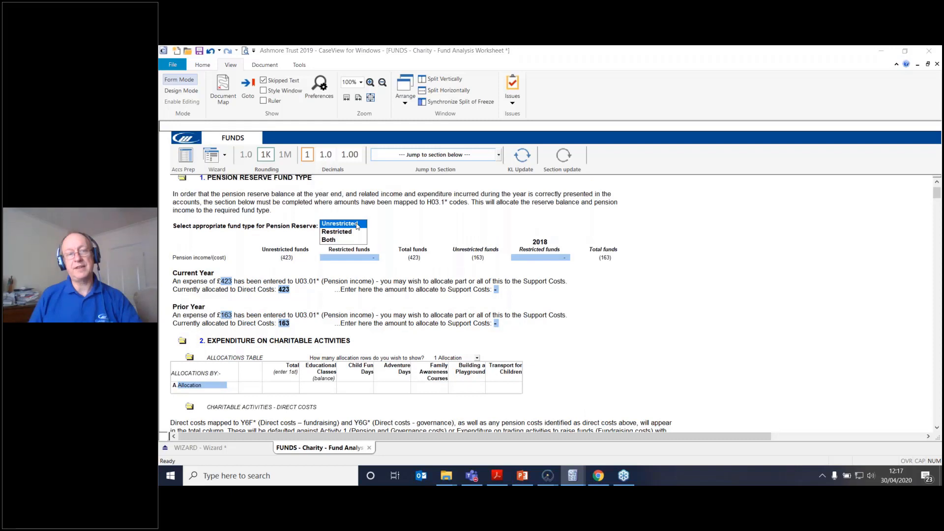
pyautogui.click(357, 224)
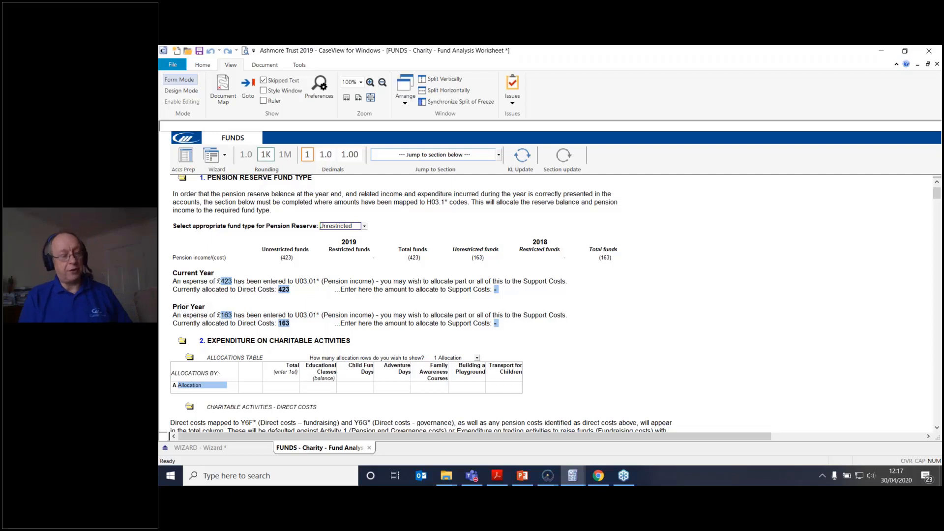
# Examine how the pension expense is allocated between direct and support costs, including the prior-year support costs entry
pyautogui.scroll(-1, 314, 304)
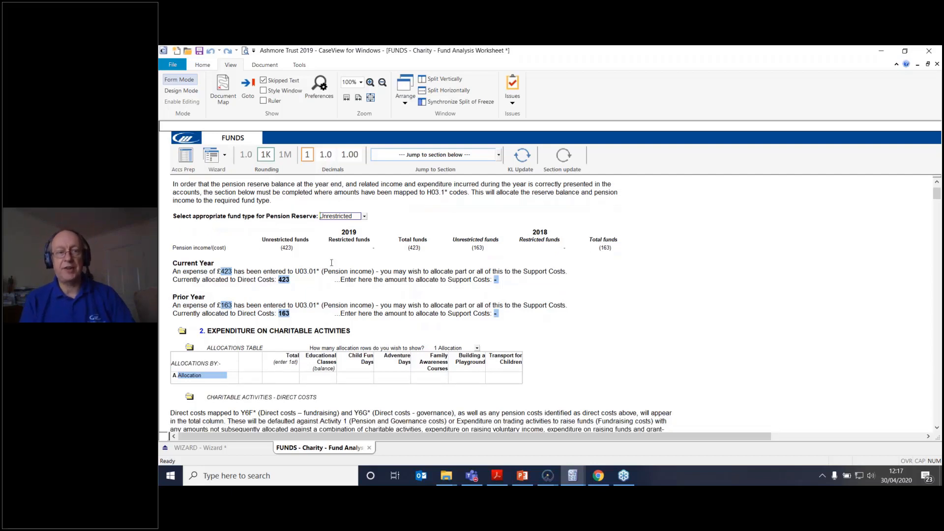
pyautogui.scroll(-1, 421, 303)
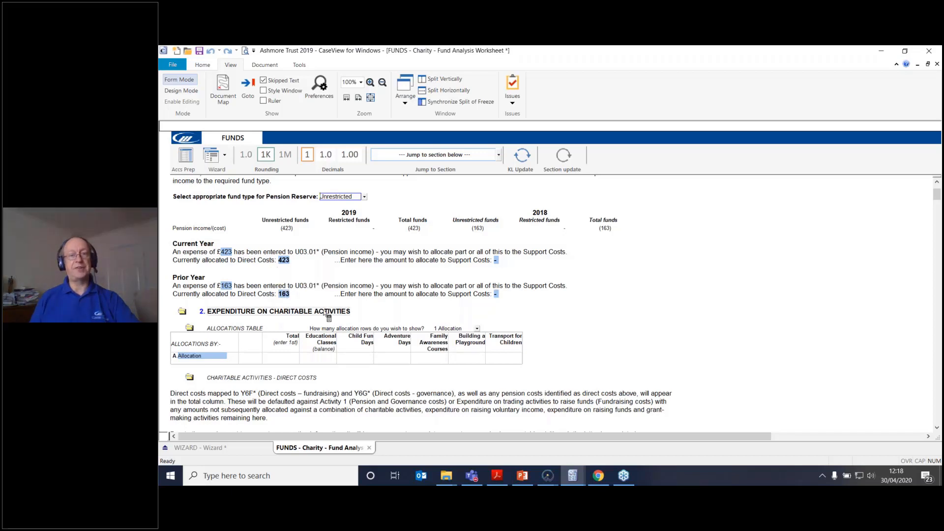
pyautogui.click(496, 294)
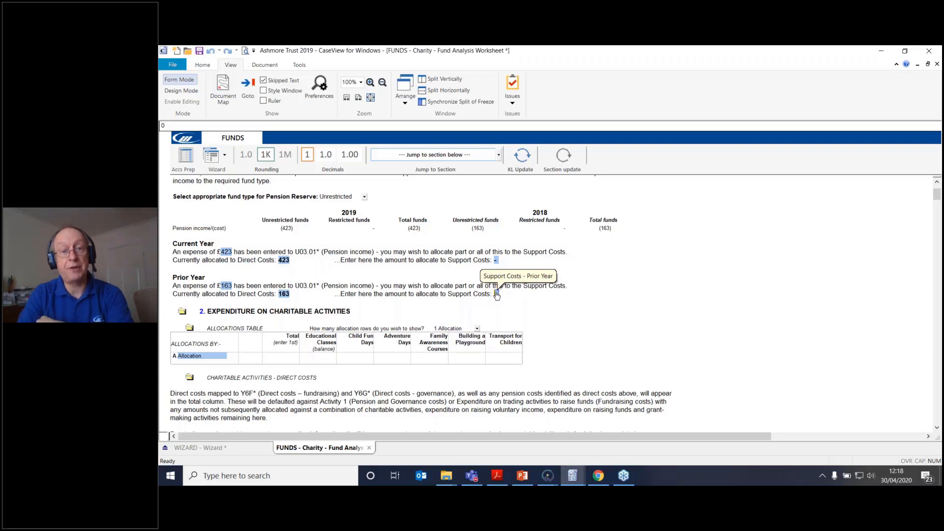
pyautogui.click(496, 294)
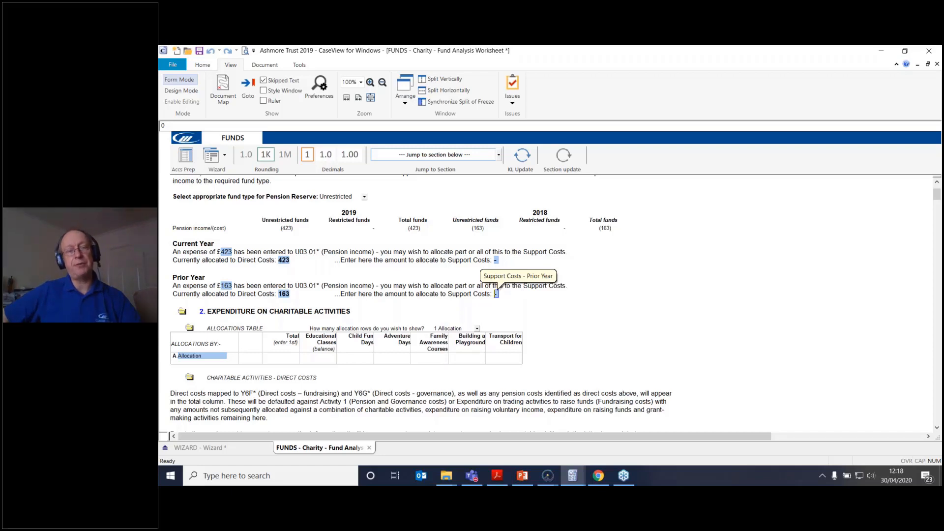
# Review the current-year direct costs table under Expenditure on Charitable Activities, from the pension cost row across to the map codes
pyautogui.scroll(-3, 498, 289)
pyautogui.scroll(-3, 498, 286)
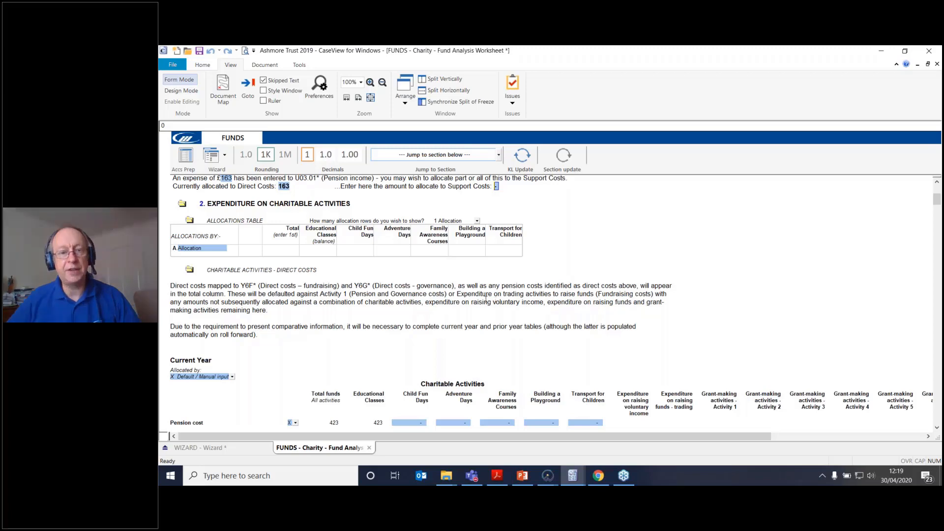
pyautogui.scroll(-5, 422, 323)
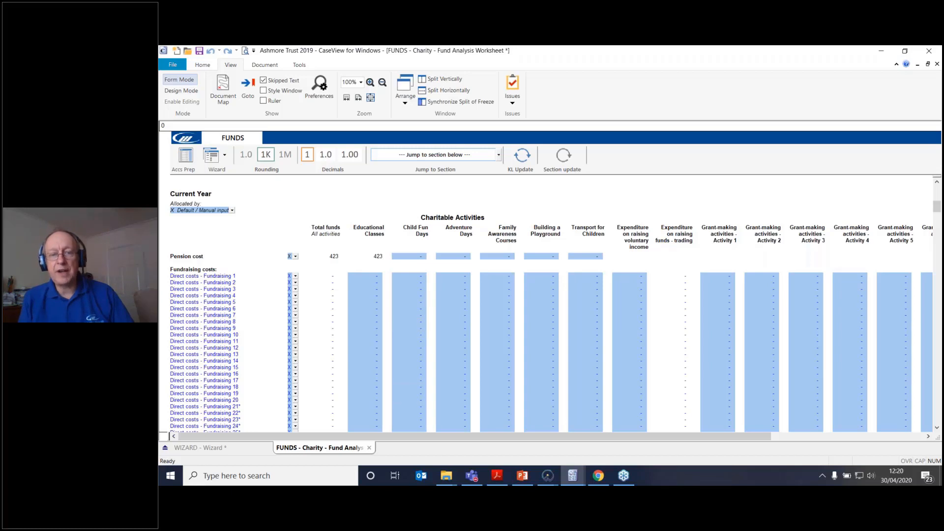
pyautogui.moveTo(426, 440); pyautogui.dragTo(558, 455)
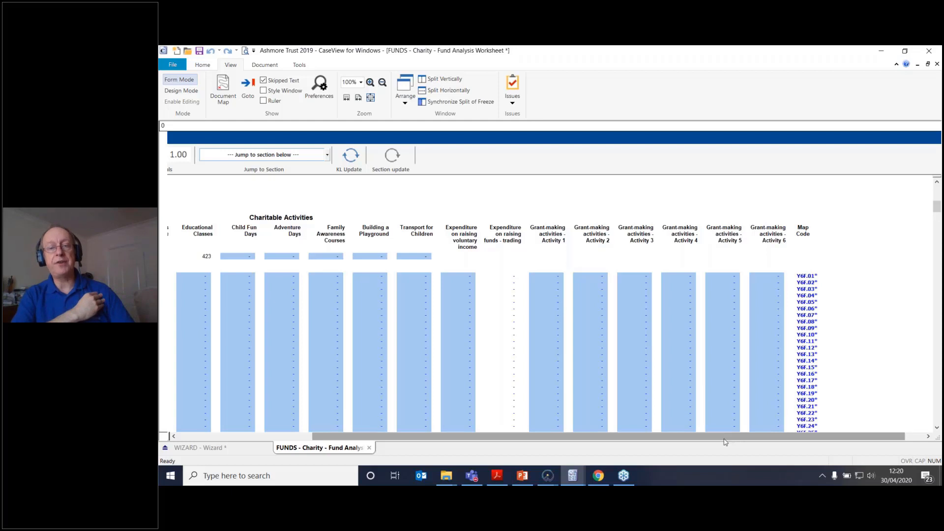
pyautogui.moveTo(724, 441); pyautogui.dragTo(598, 462)
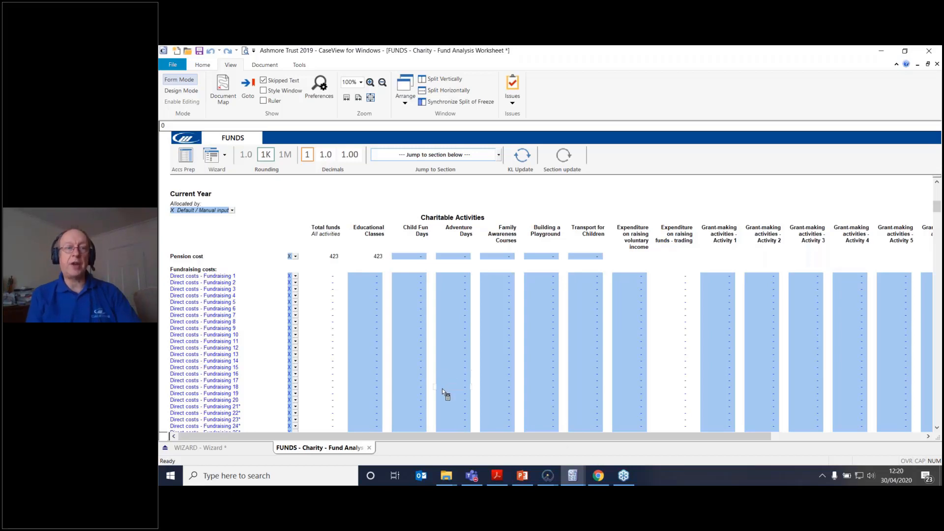
pyautogui.scroll(1, 215, 276)
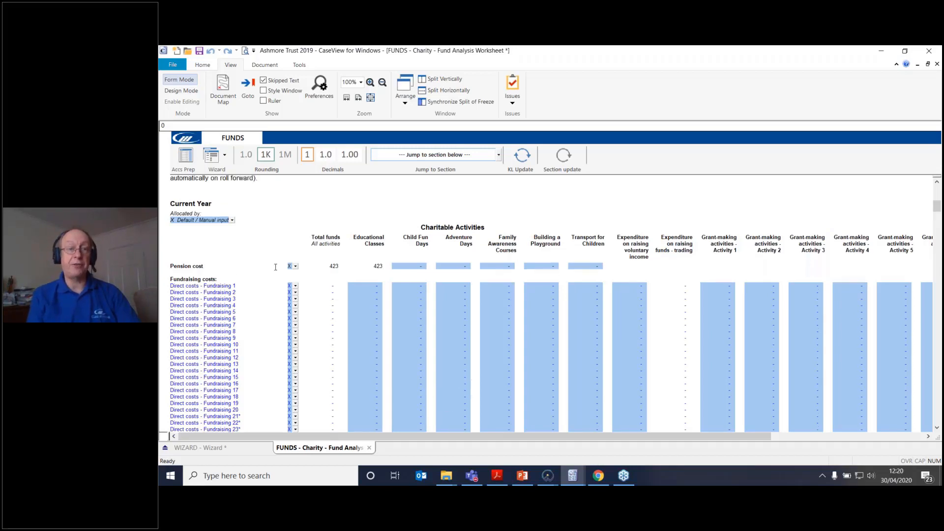
# Allocate the current-year pension cost in the direct costs table as 100 to Child Fun Days and 20 to Adventure Days
pyautogui.scroll(-1, 320, 264)
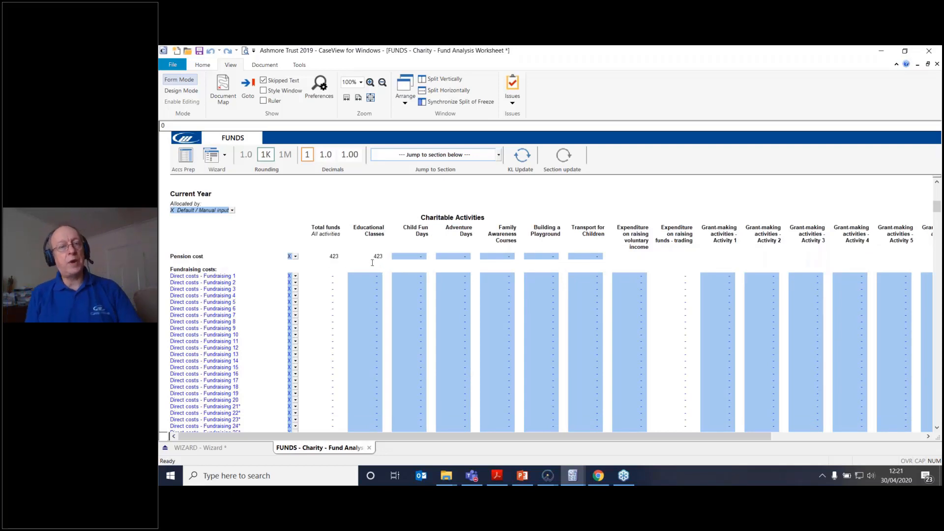
pyautogui.scroll(-1, 372, 262)
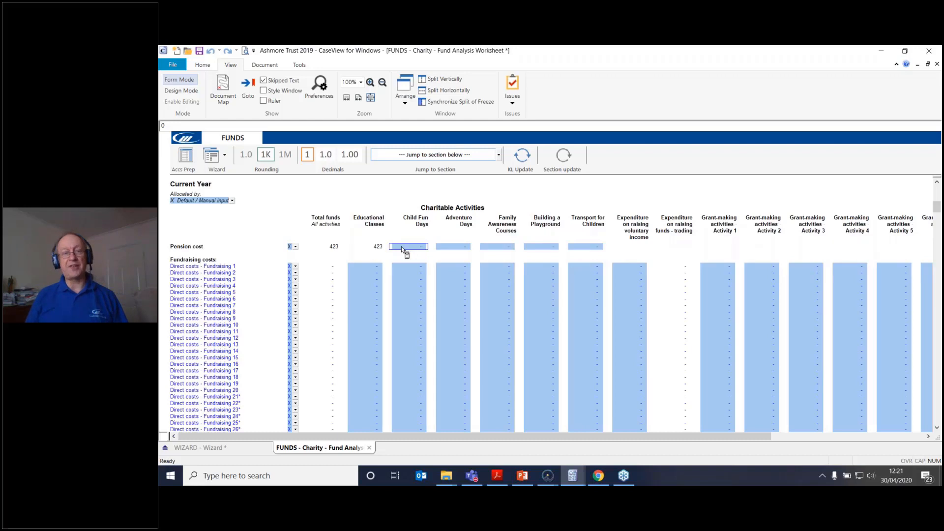
pyautogui.write('1000')
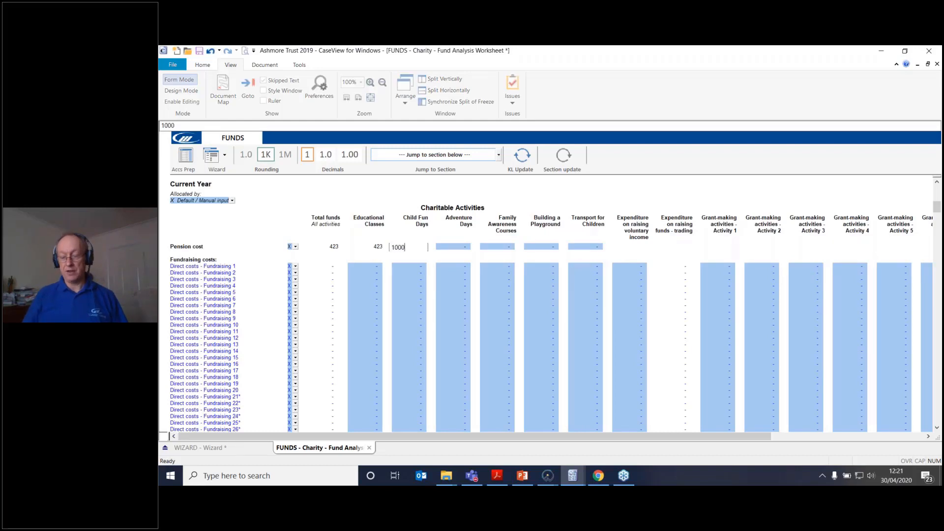
pyautogui.press('BackSpace')
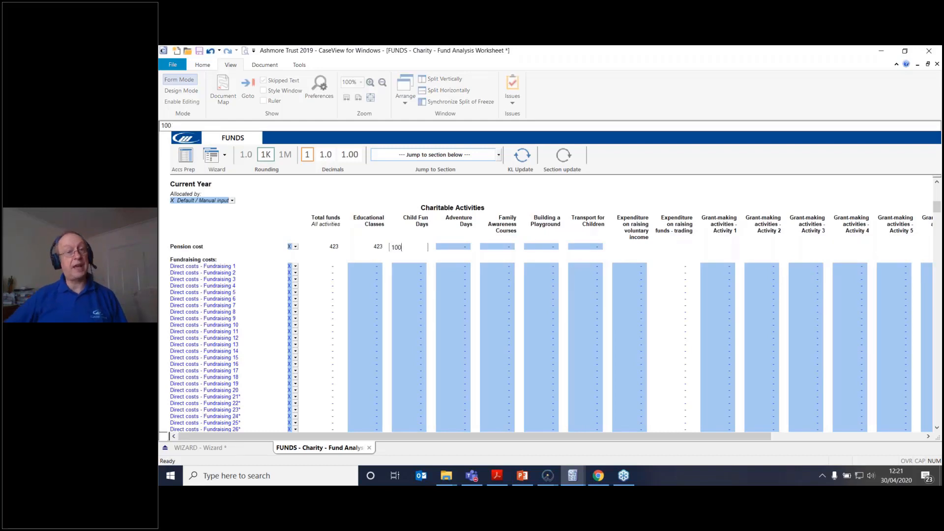
pyautogui.press('Tab')
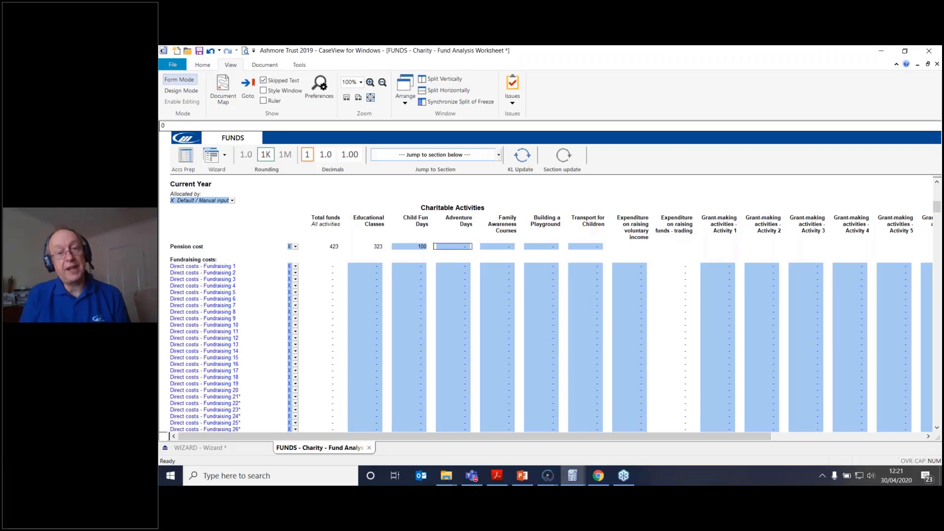
pyautogui.write('200')
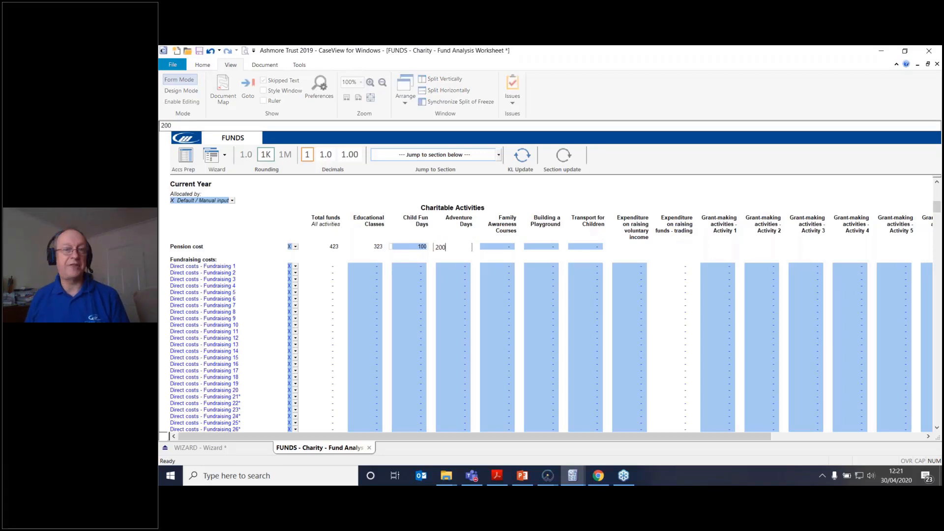
pyautogui.press('BackSpace')
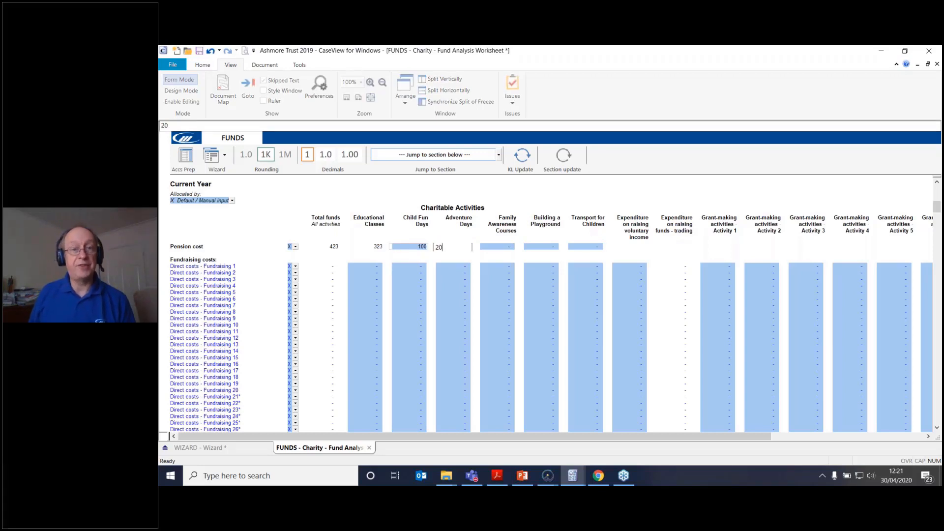
pyautogui.press('Tab')
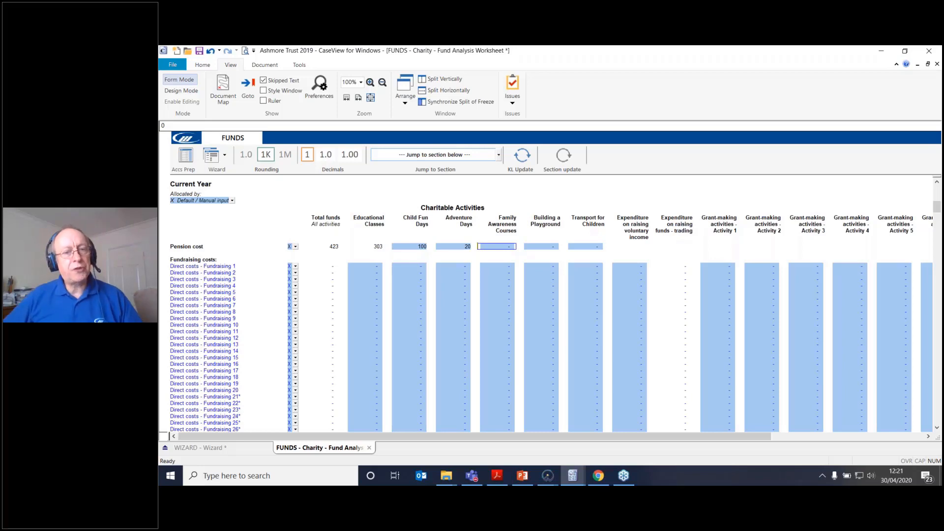
# Set the allocations table under Expenditure on Charitable Activities to show 2 allocation rows
pyautogui.scroll(1, 551, 305)
pyautogui.scroll(5, 551, 304)
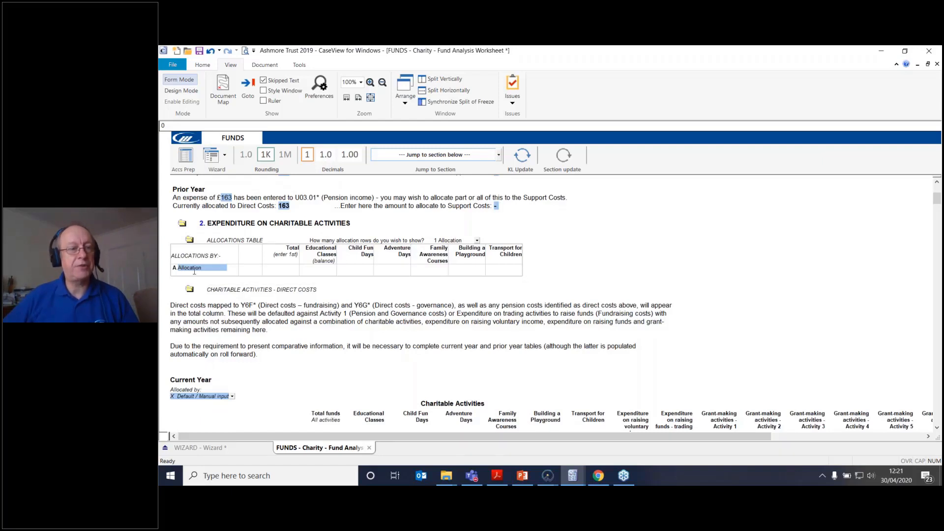
pyautogui.click(194, 270)
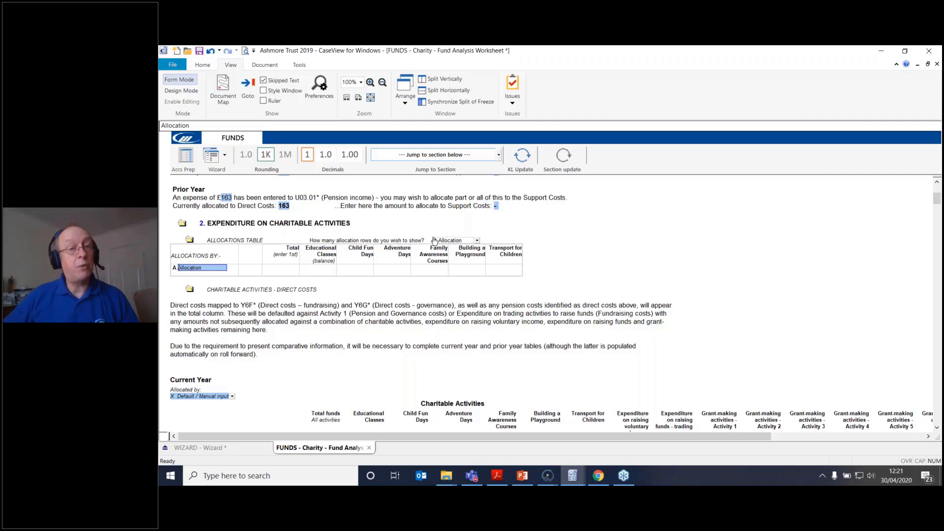
pyautogui.click(477, 241)
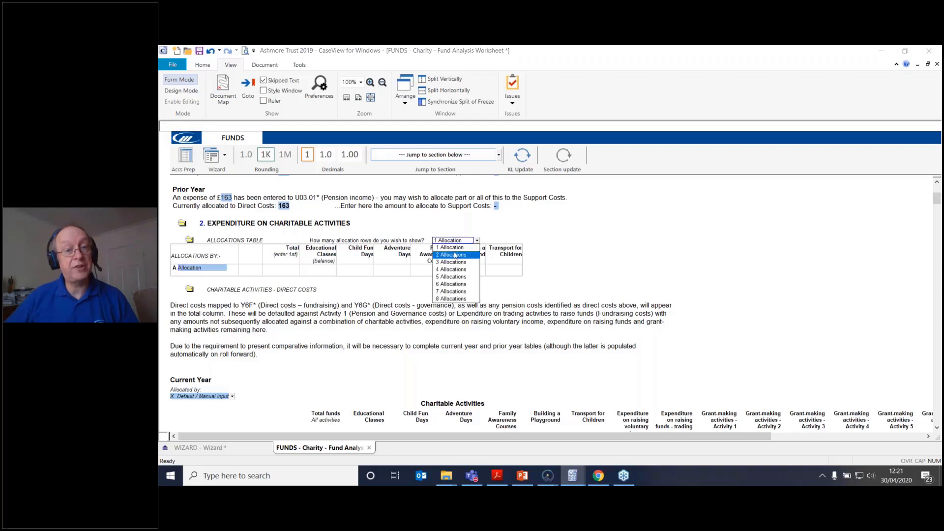
pyautogui.click(455, 255)
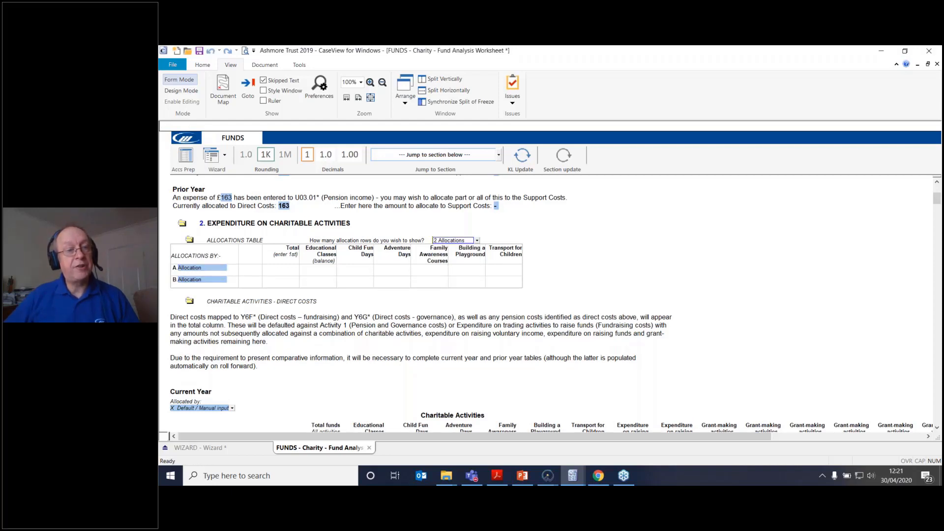
# Name allocation A "Floor area" and enter a total of 2000 for it
pyautogui.click(202, 268)
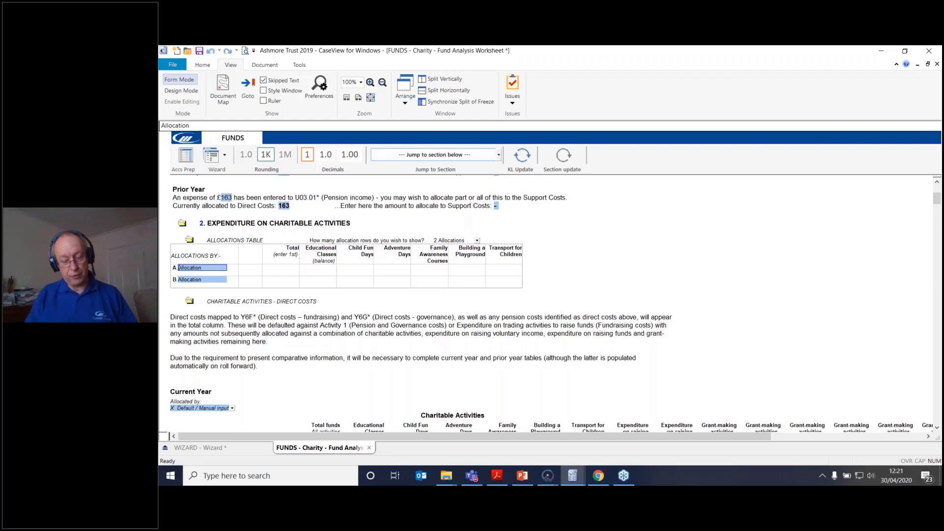
pyautogui.write('Floor a')
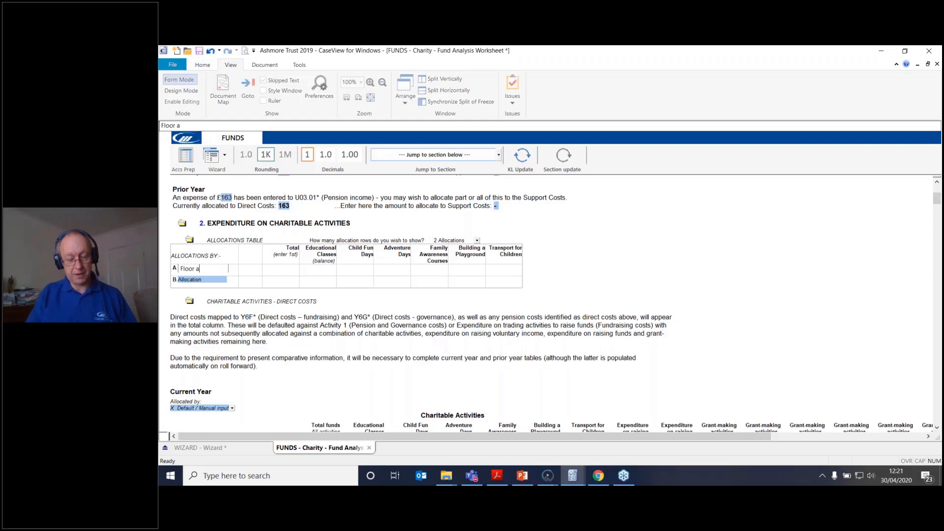
pyautogui.write('rea')
pyautogui.press('Tab')
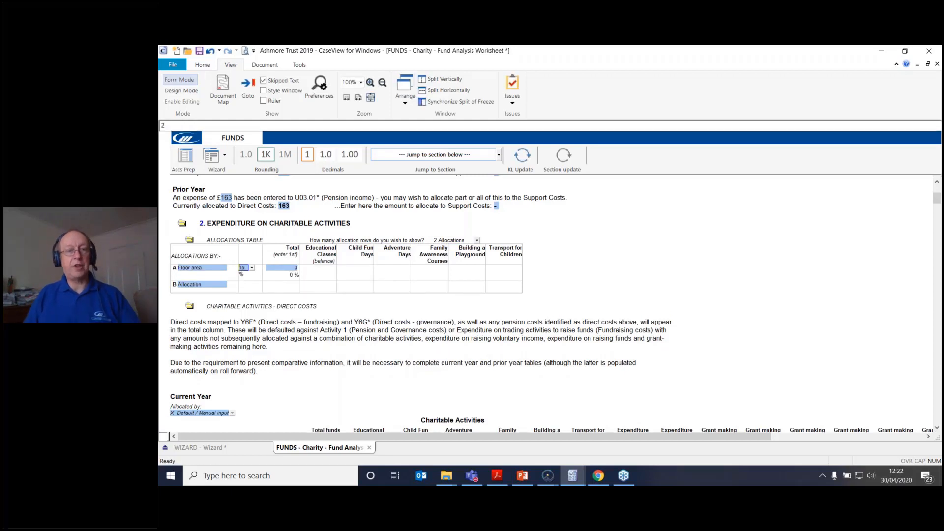
pyautogui.click(278, 270)
pyautogui.write('2000')
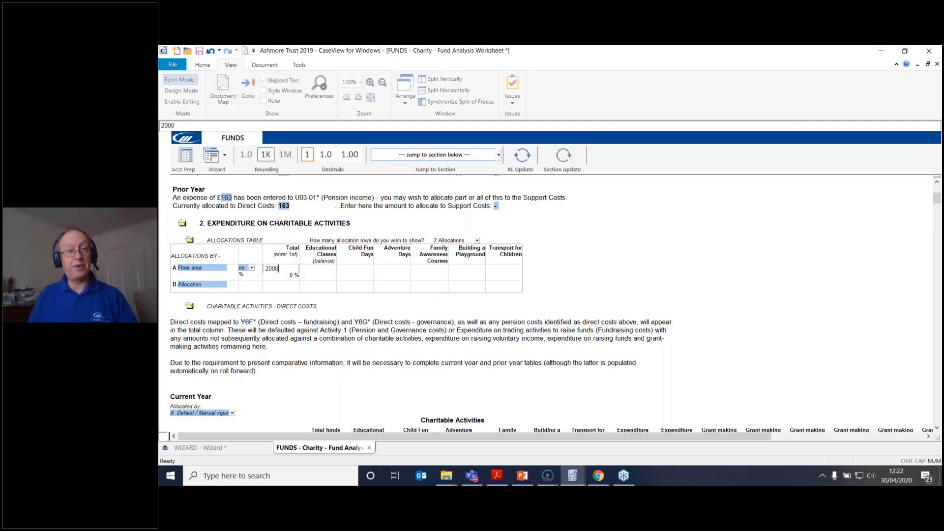
pyautogui.press('Tab')
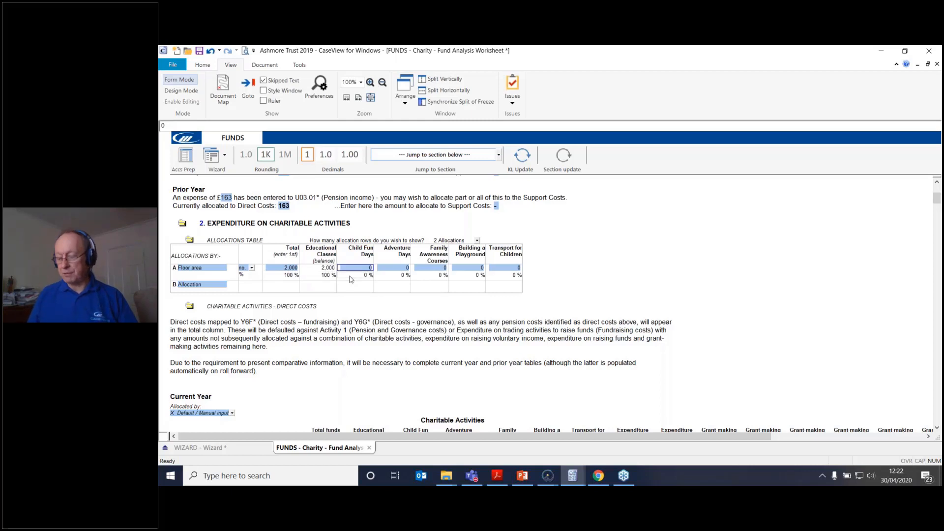
# Split the Floor area allocation by entering 500 for Child Fun Days and 250 for Adventure Days
pyautogui.write('500')
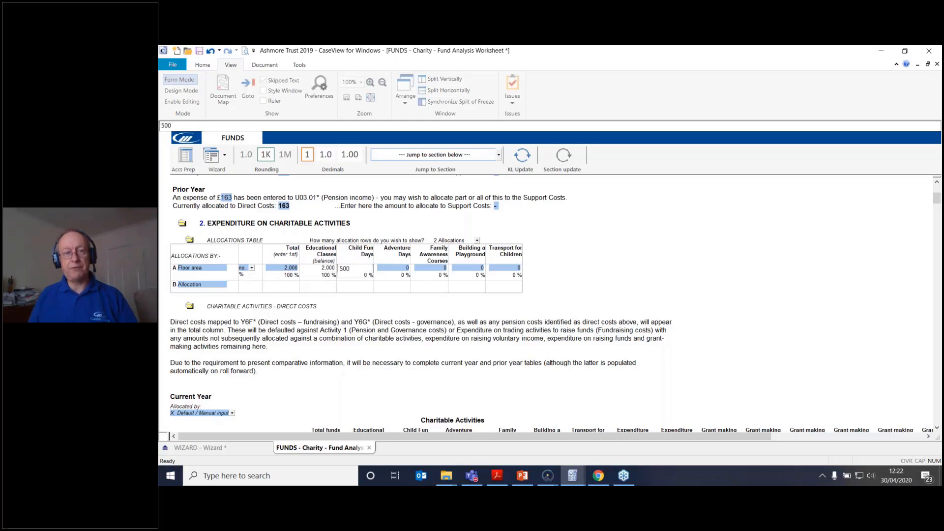
pyautogui.press('Tab')
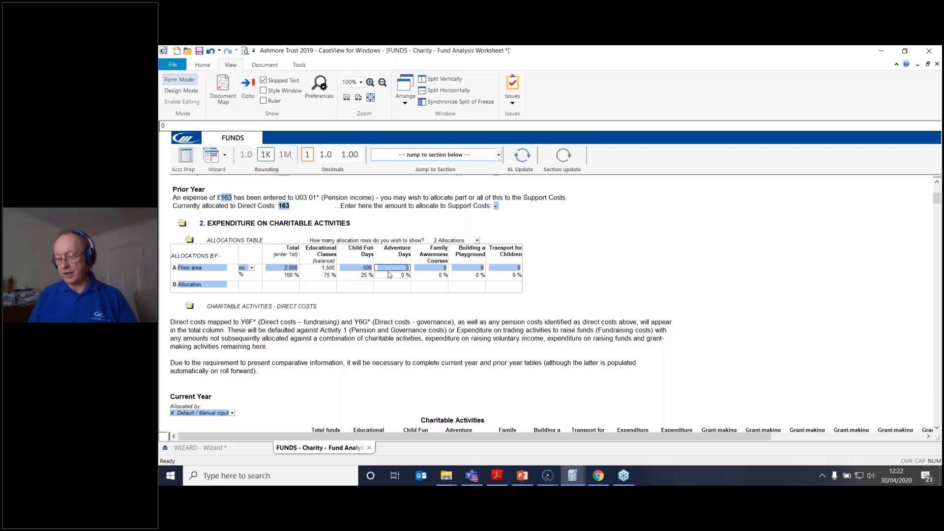
pyautogui.write('250')
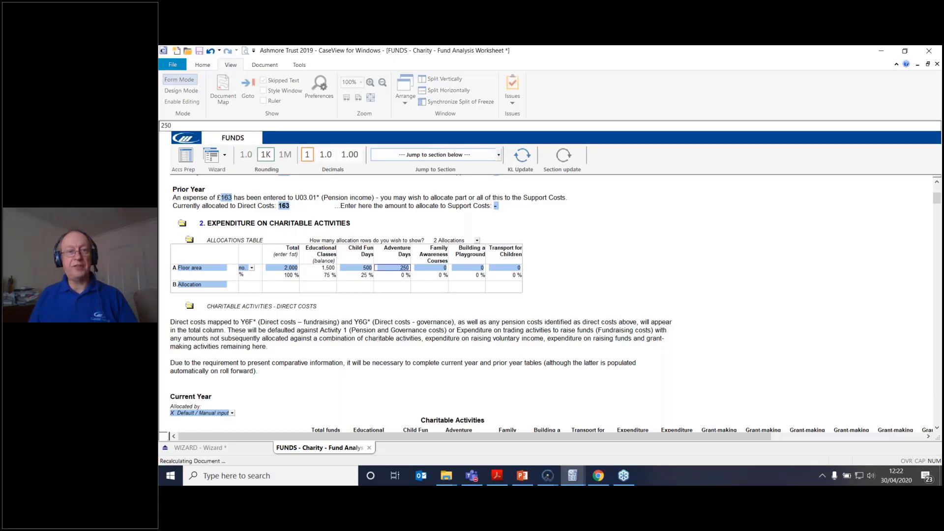
pyautogui.press('Tab')
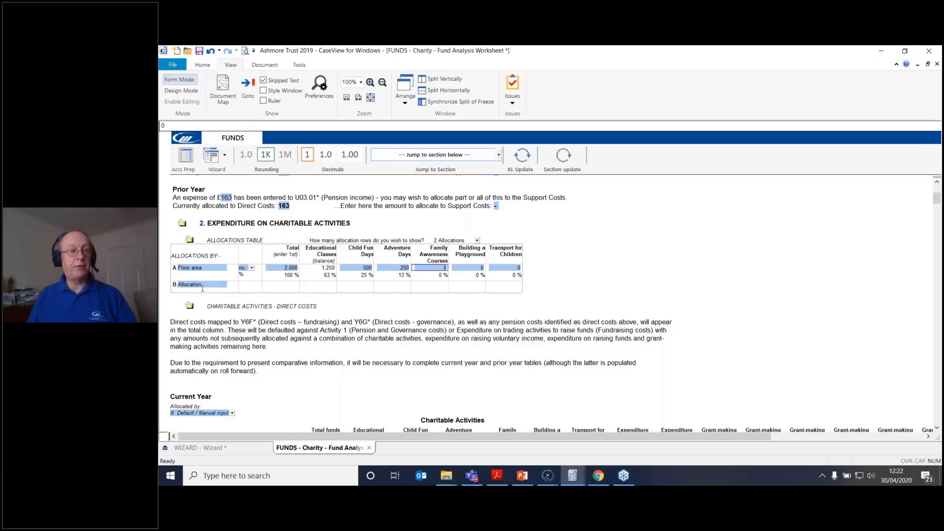
# Name allocation B "Staff costs" and set its basis to %
pyautogui.click(195, 285)
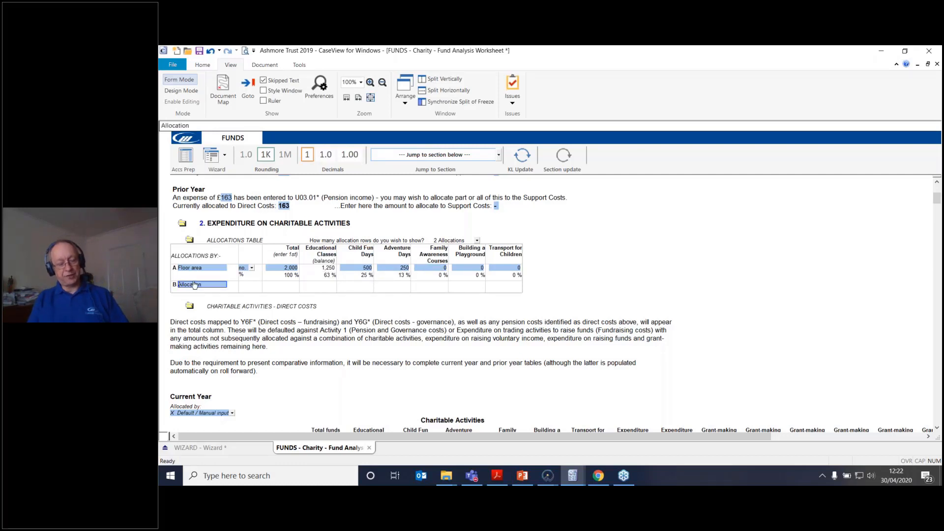
pyautogui.write('Staff costs')
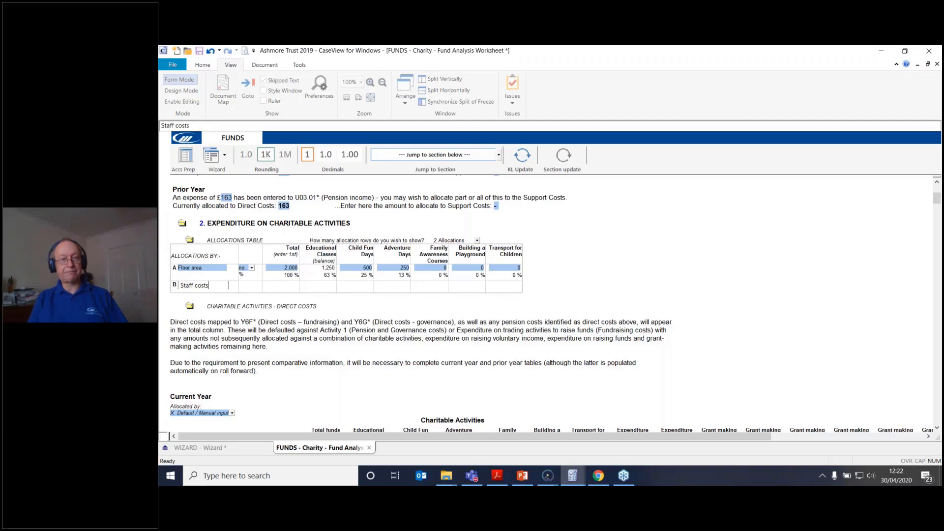
pyautogui.press('Tab')
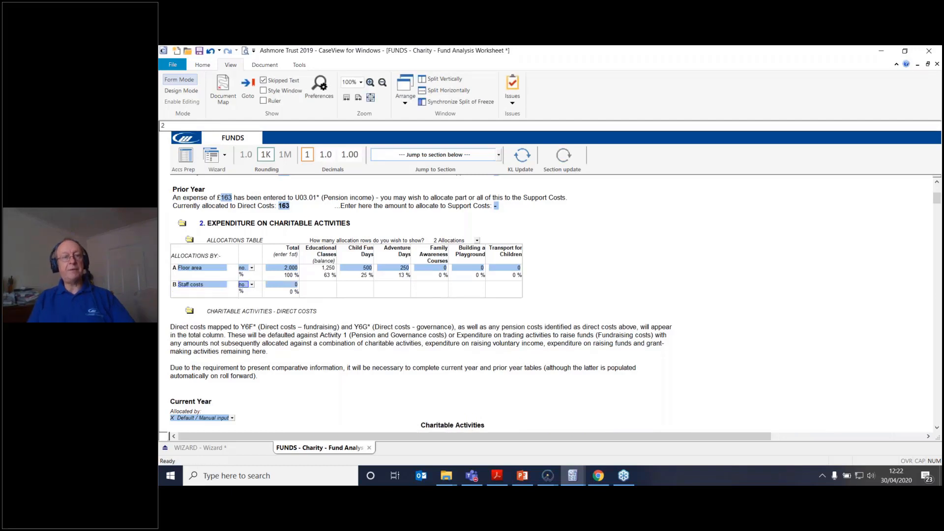
pyautogui.click(252, 284)
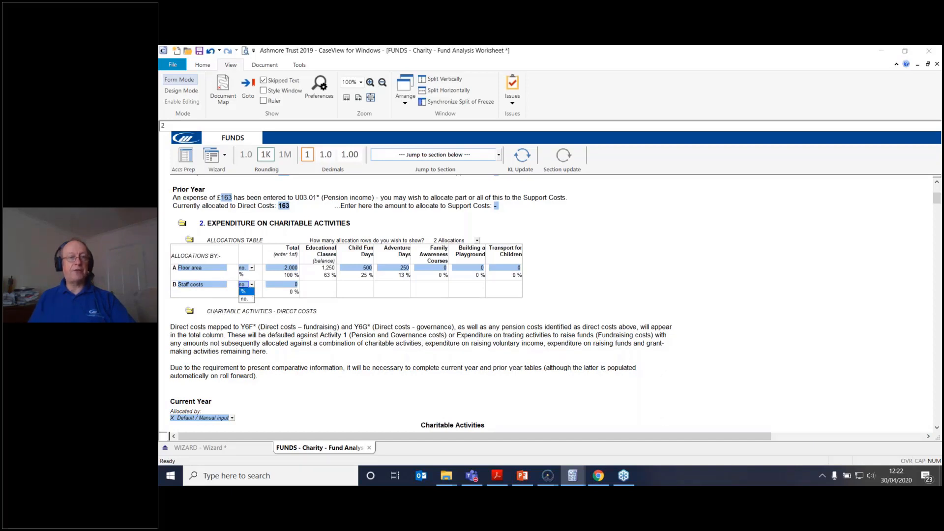
pyautogui.click(248, 294)
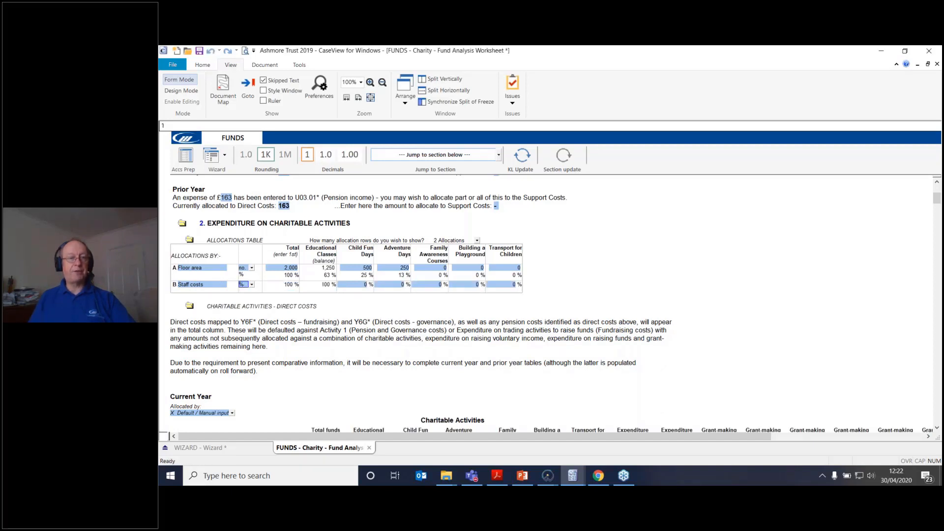
# Enter 25% for Child Fun Days and 25% for Family Awareness Courses in the Staff costs allocation
pyautogui.click(348, 285)
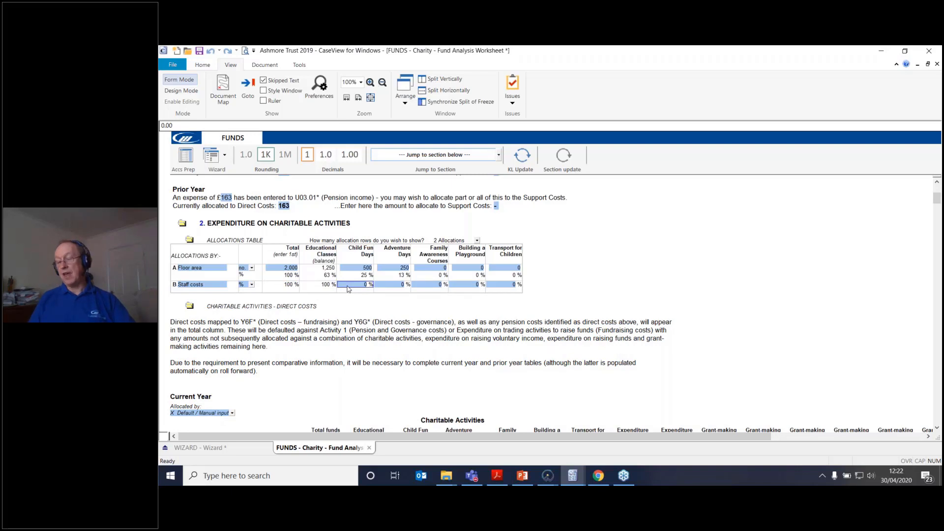
pyautogui.write('25')
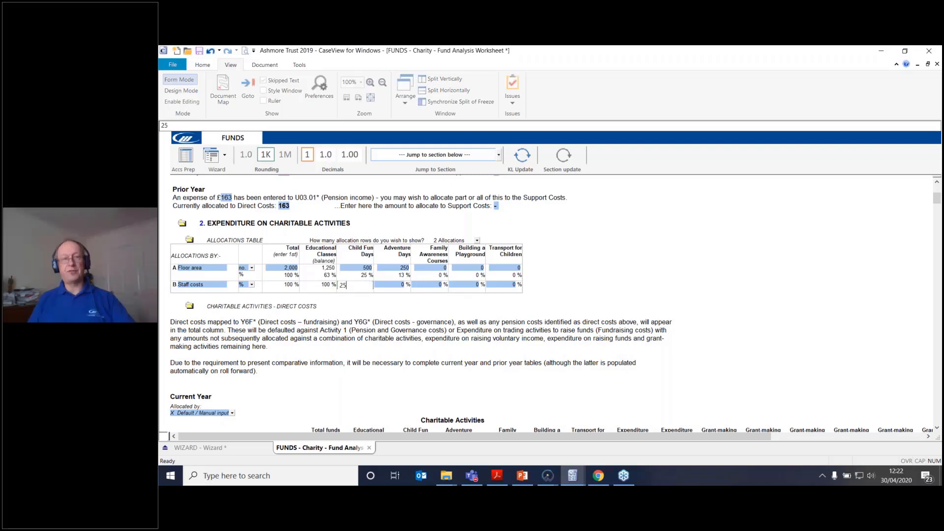
pyautogui.press('Tab')
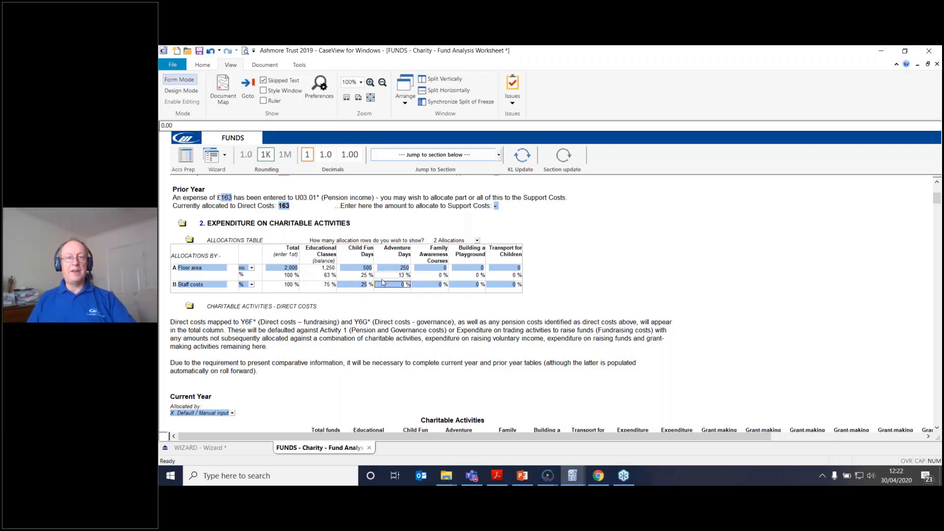
pyautogui.click(421, 285)
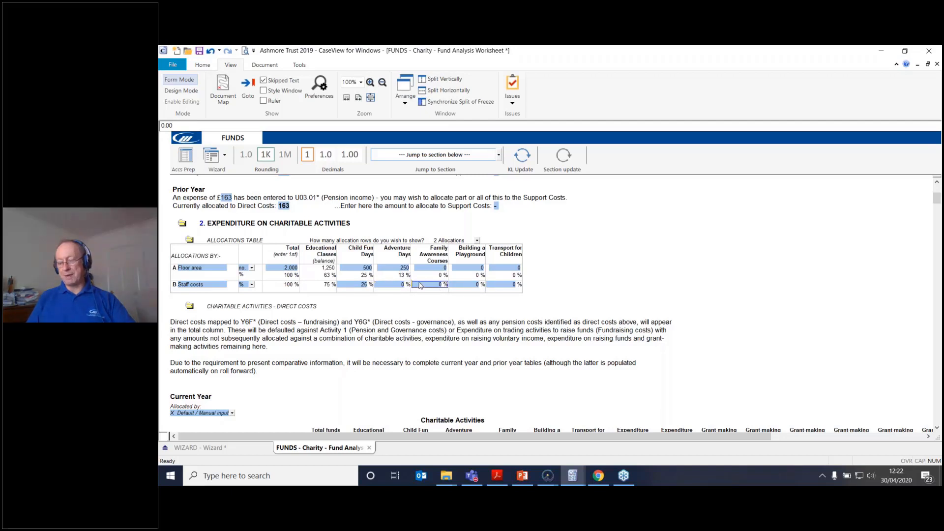
pyautogui.write('25')
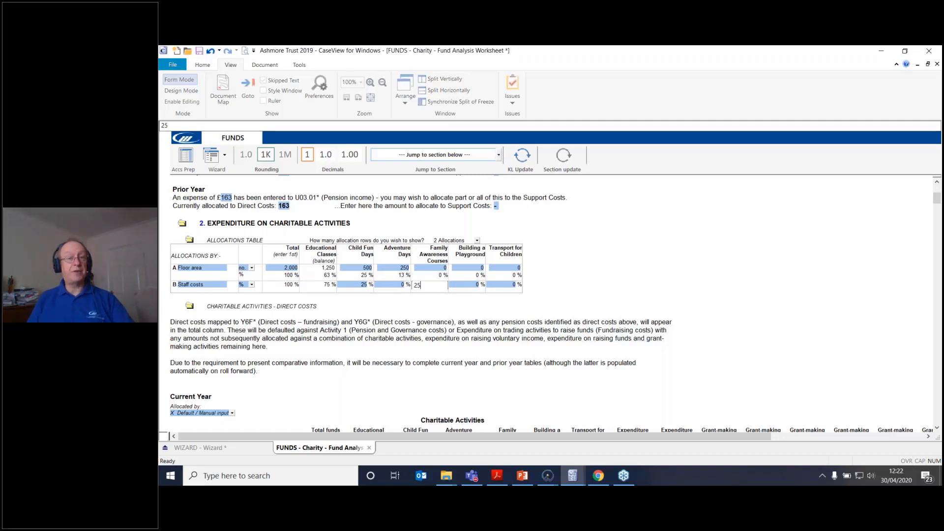
pyautogui.press('Tab')
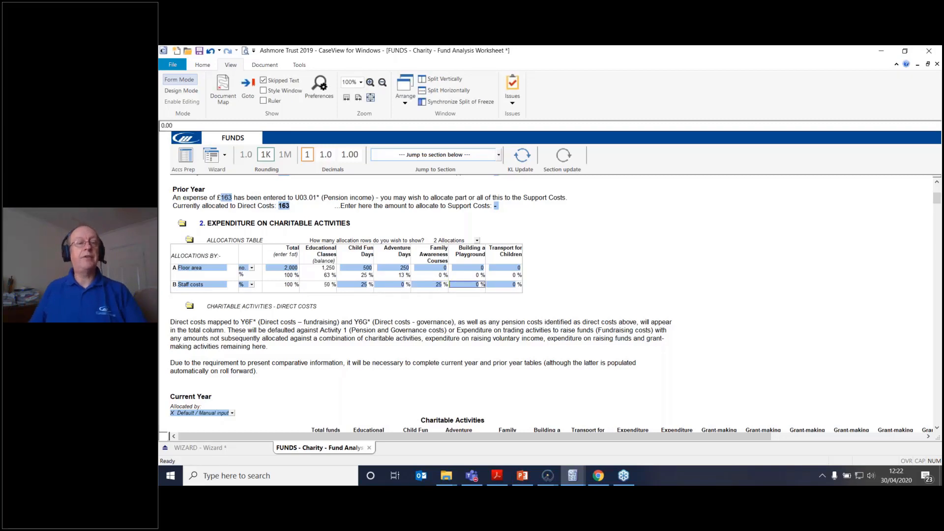
# Set the current-year pension cost under direct costs to be allocated by basis A (Floor area)
pyautogui.scroll(-3, 405, 290)
pyautogui.scroll(-2, 405, 289)
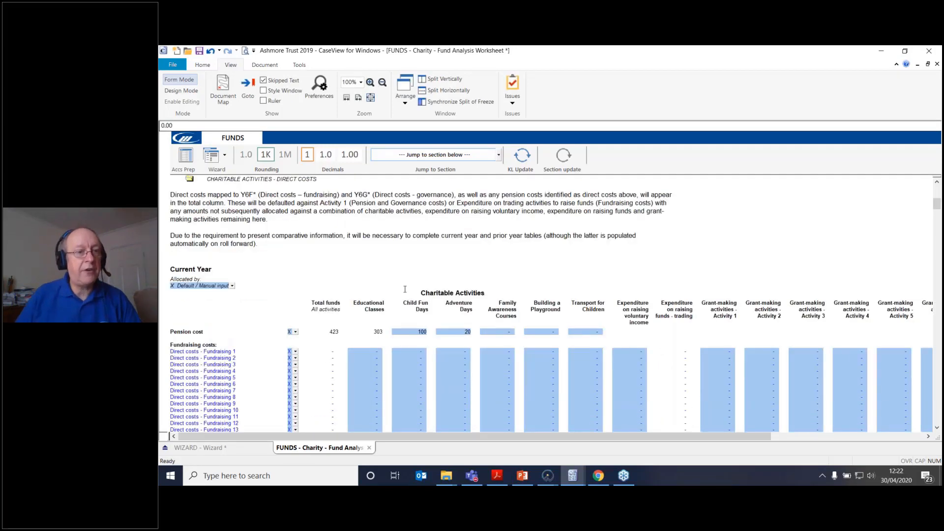
pyautogui.scroll(-3, 406, 290)
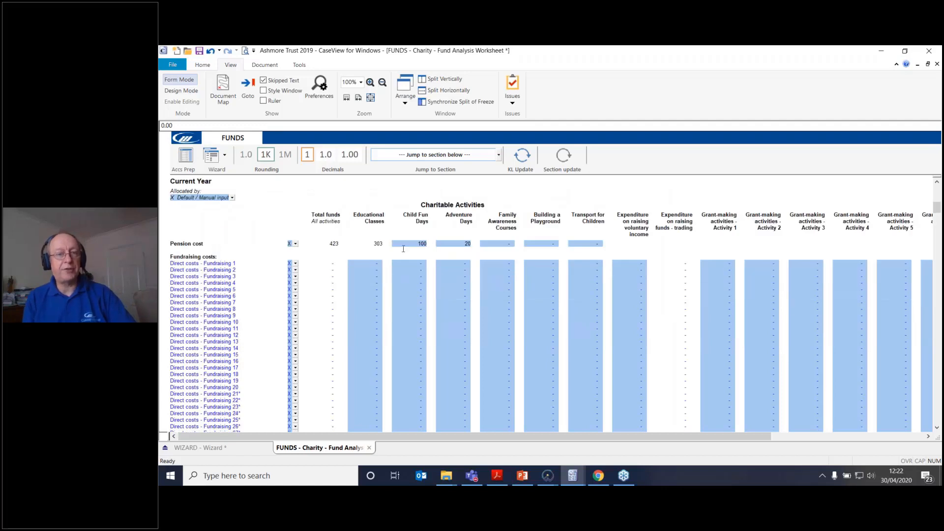
pyautogui.click(295, 244)
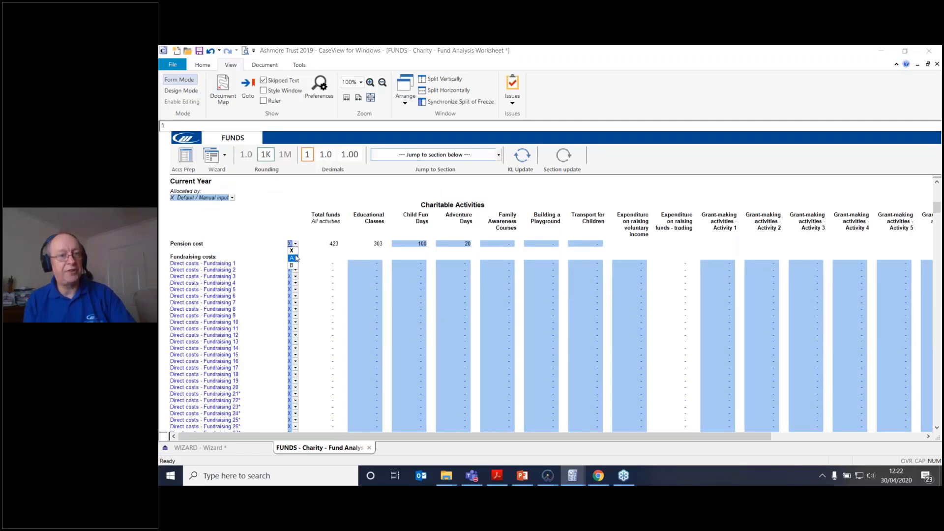
pyautogui.click(292, 258)
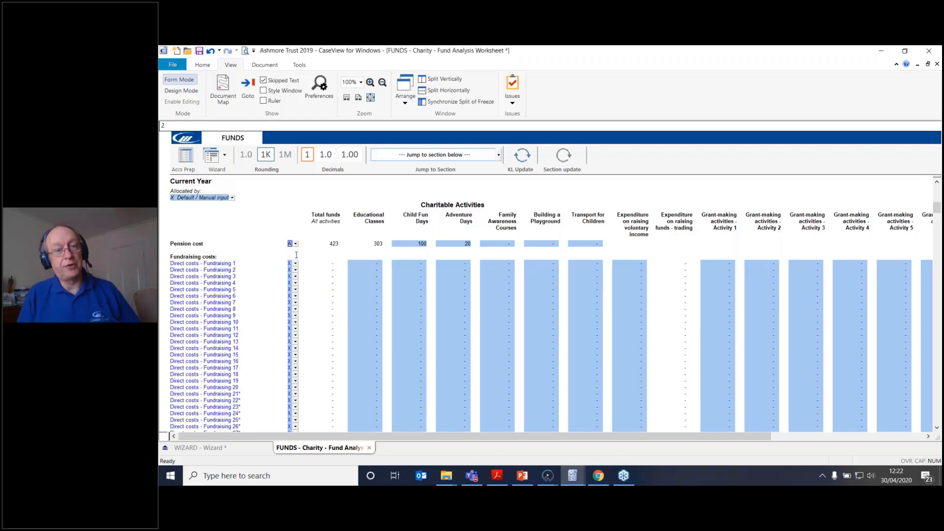
pyautogui.scroll(-1, 254, 250)
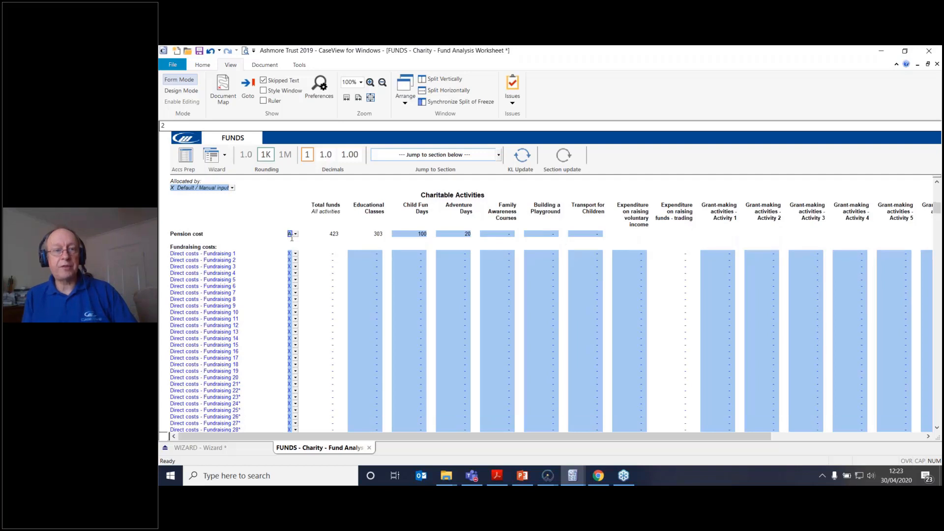
# Switch the current-year pension cost's allocation to basis B (Staff costs)
pyautogui.click(295, 235)
pyautogui.scroll(-1, 290, 255)
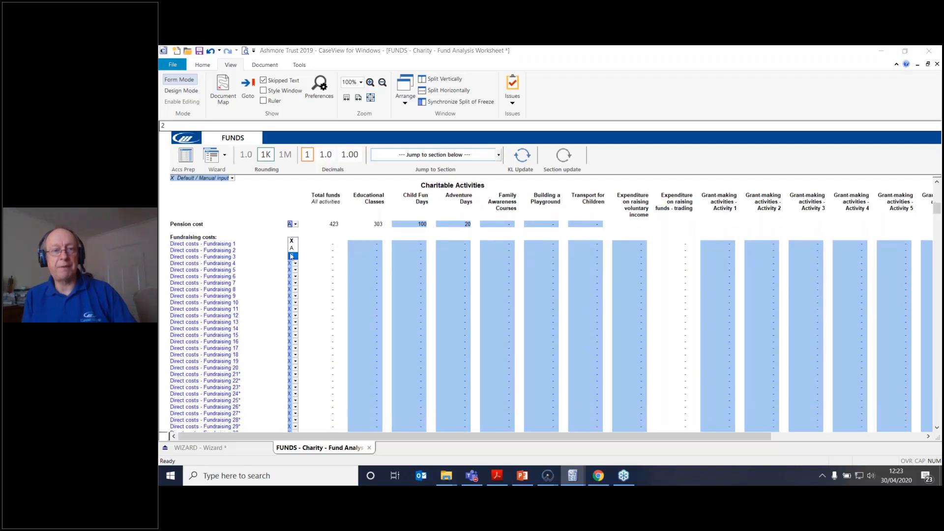
pyautogui.click(291, 255)
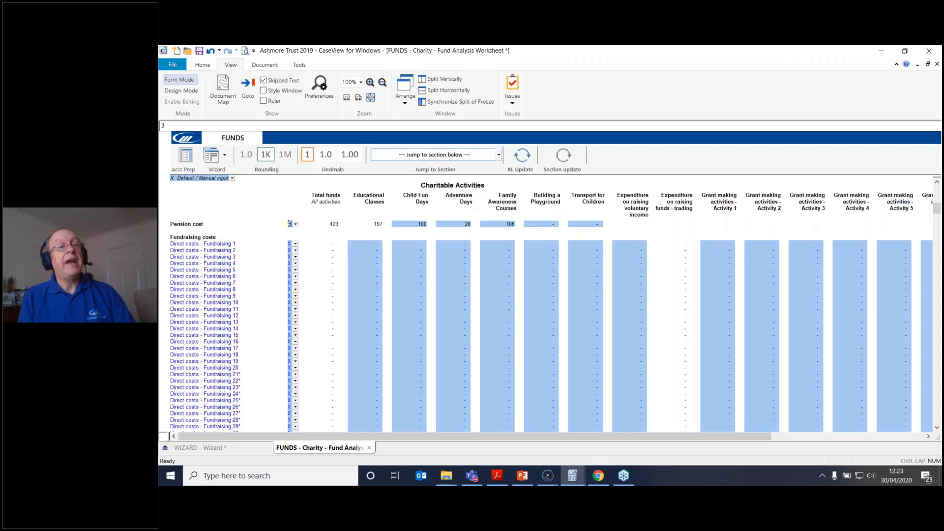
# Review the current-year and prior-year direct costs and support costs tables, including their fundraising and governance lines
pyautogui.scroll(4, 551, 305)
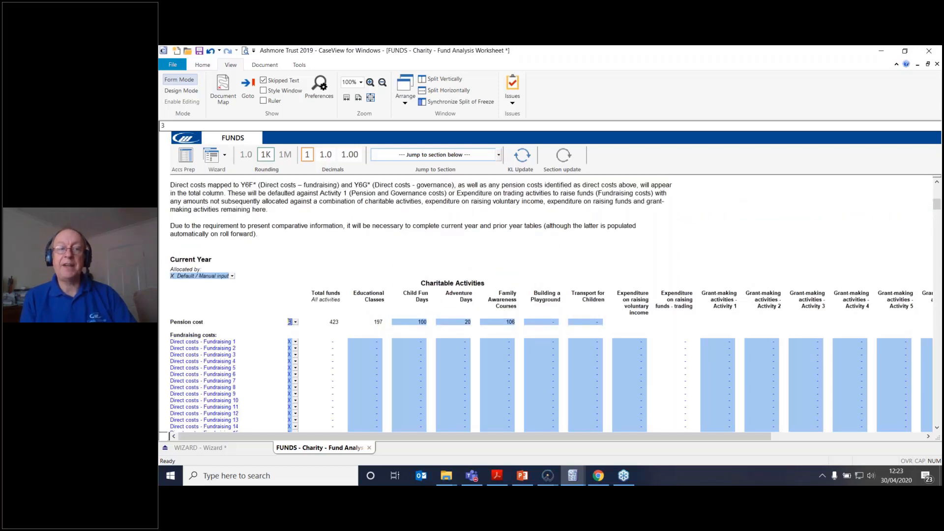
pyautogui.scroll(-10, 551, 305)
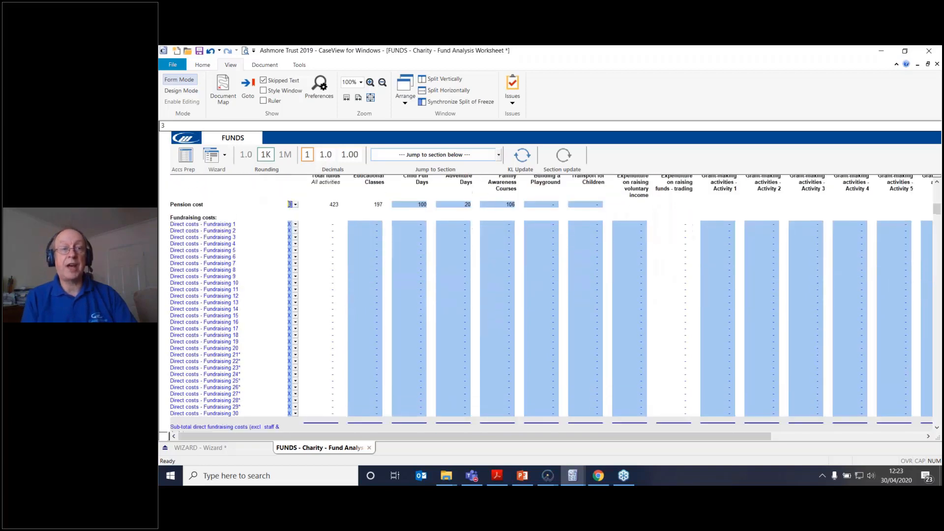
pyautogui.scroll(-7, 550, 305)
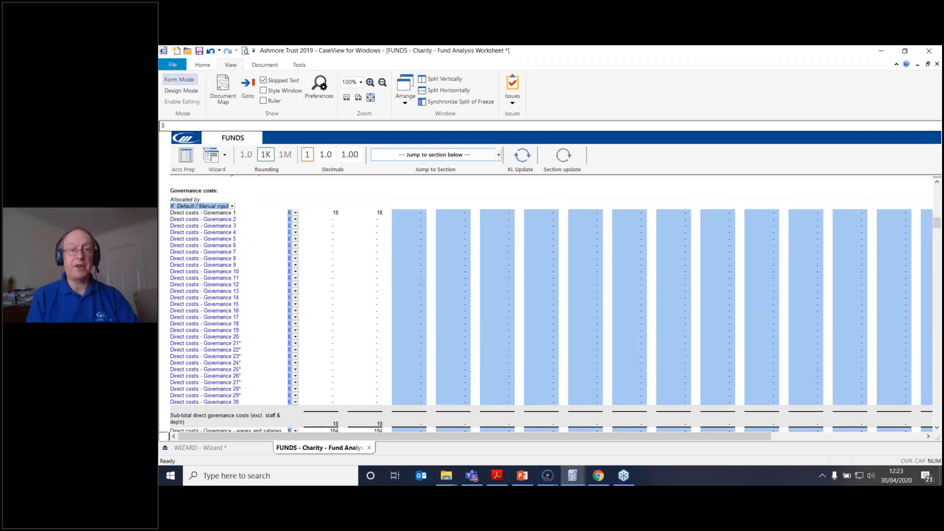
pyautogui.scroll(-12, 551, 305)
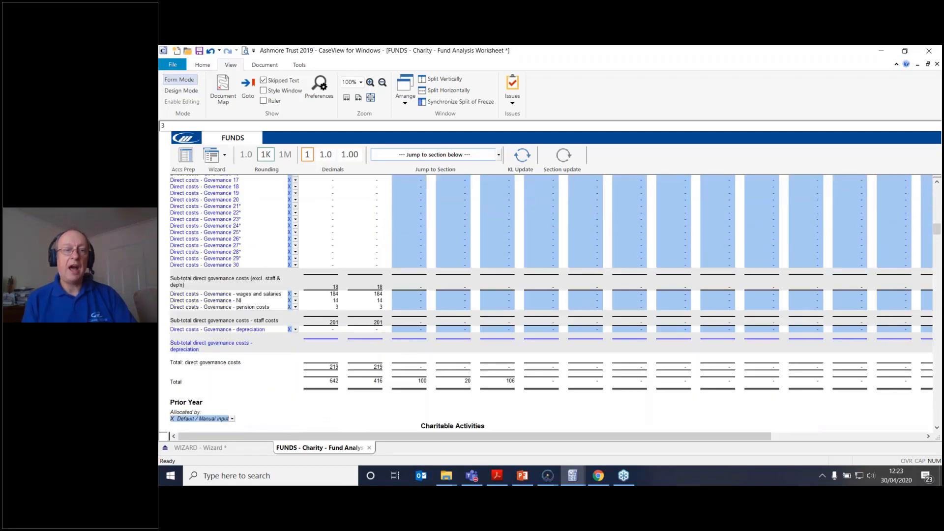
pyautogui.scroll(-11, 550, 305)
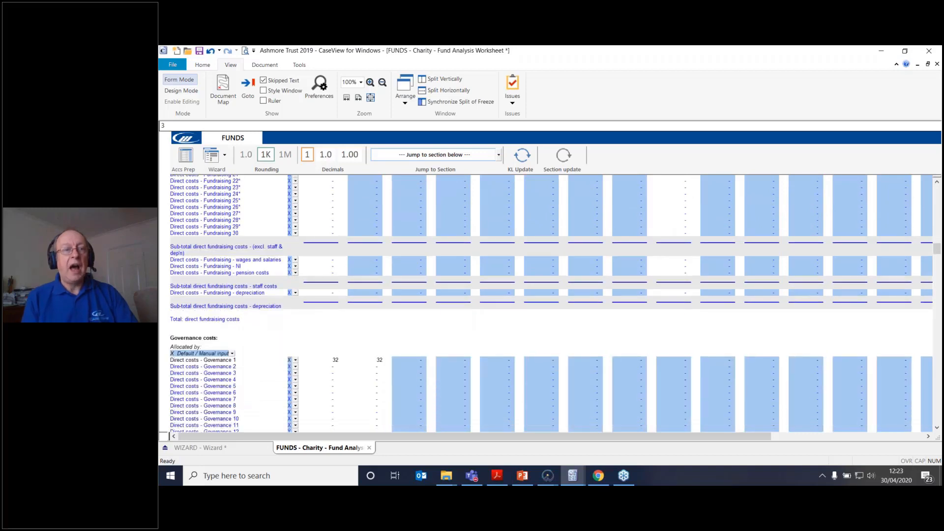
pyautogui.scroll(-16, 551, 305)
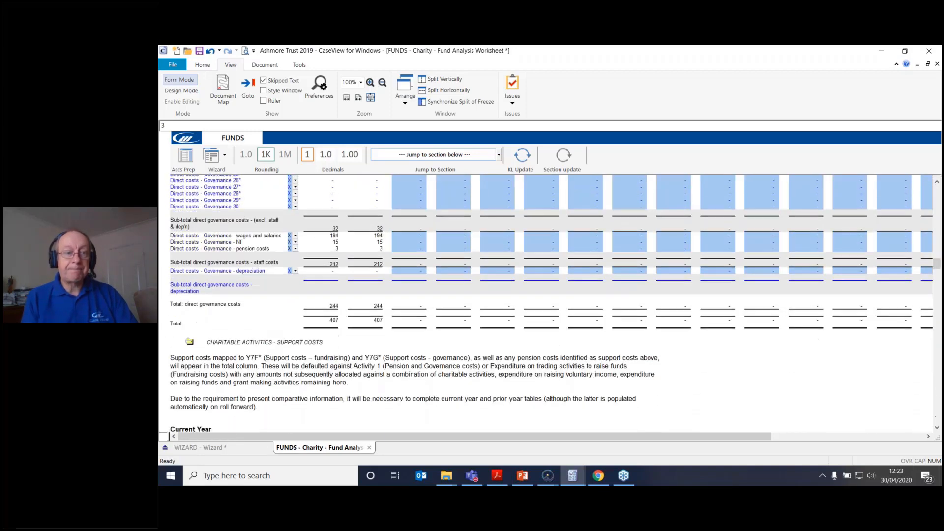
pyautogui.scroll(-9, 551, 305)
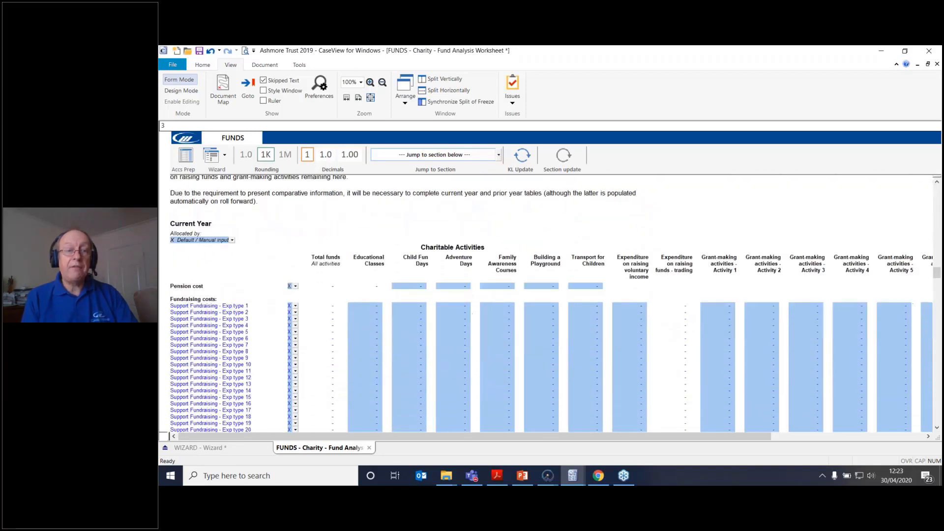
pyautogui.scroll(-9, 550, 305)
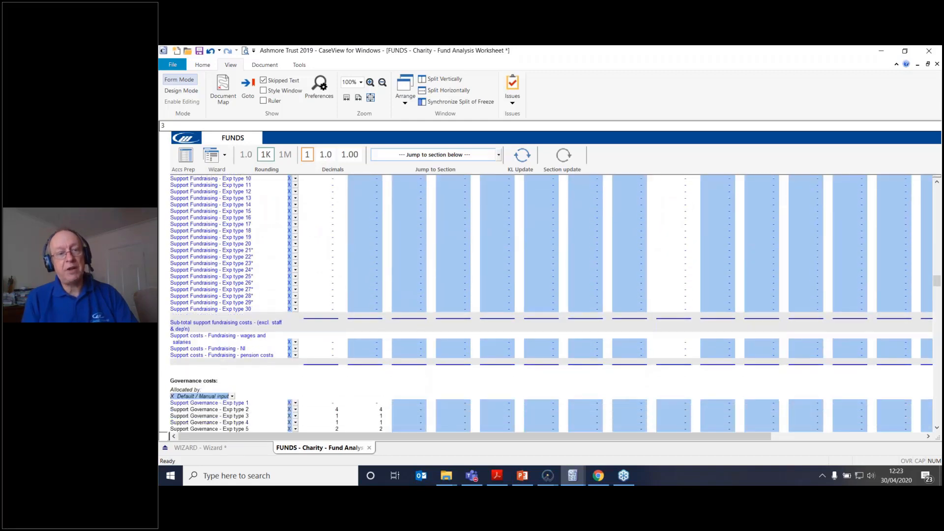
pyautogui.scroll(-13, 551, 305)
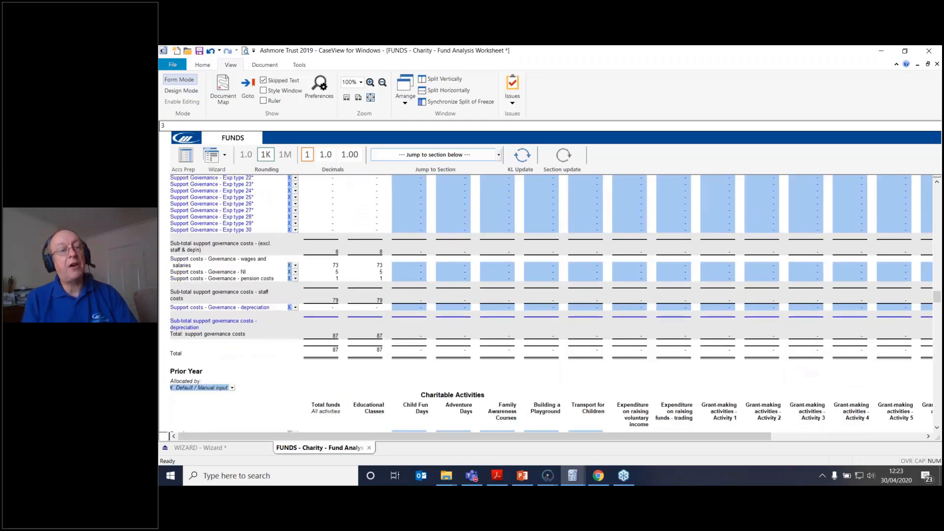
pyautogui.scroll(-13, 550, 305)
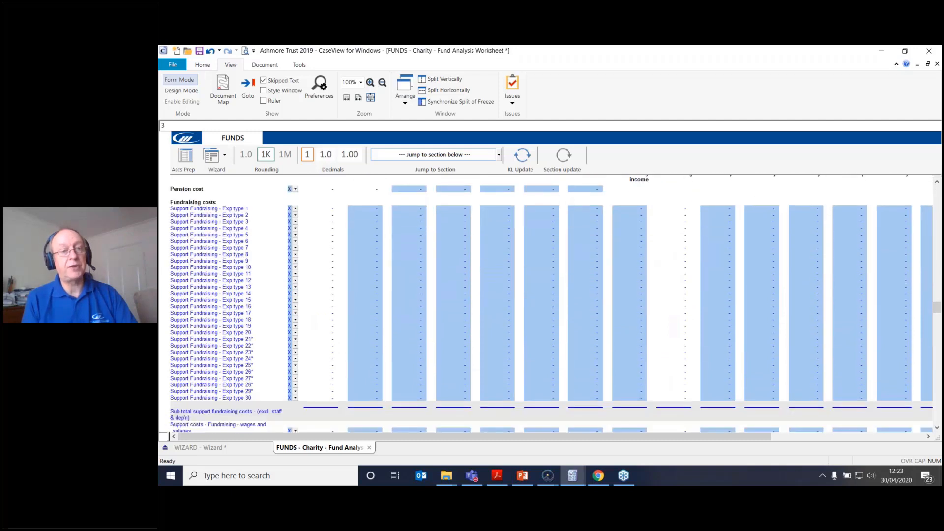
pyautogui.scroll(-3, 551, 305)
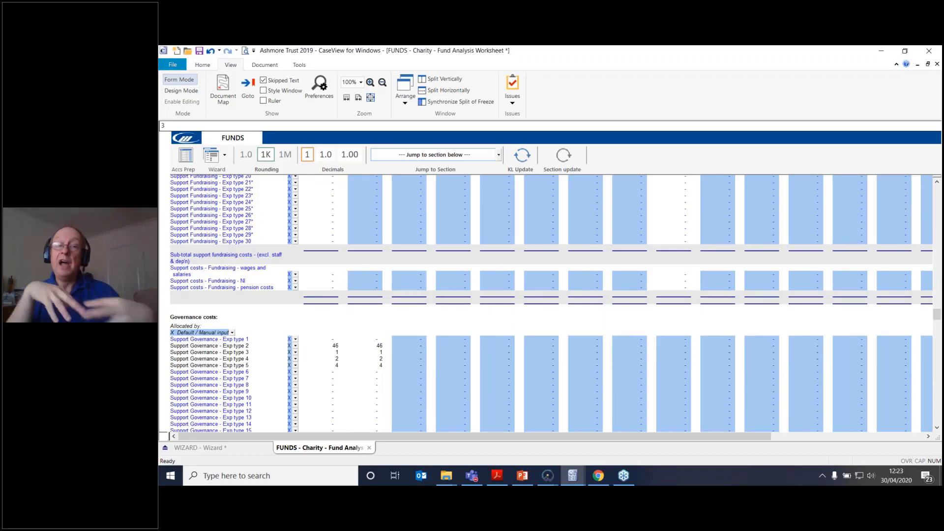
pyautogui.scroll(-10, 551, 303)
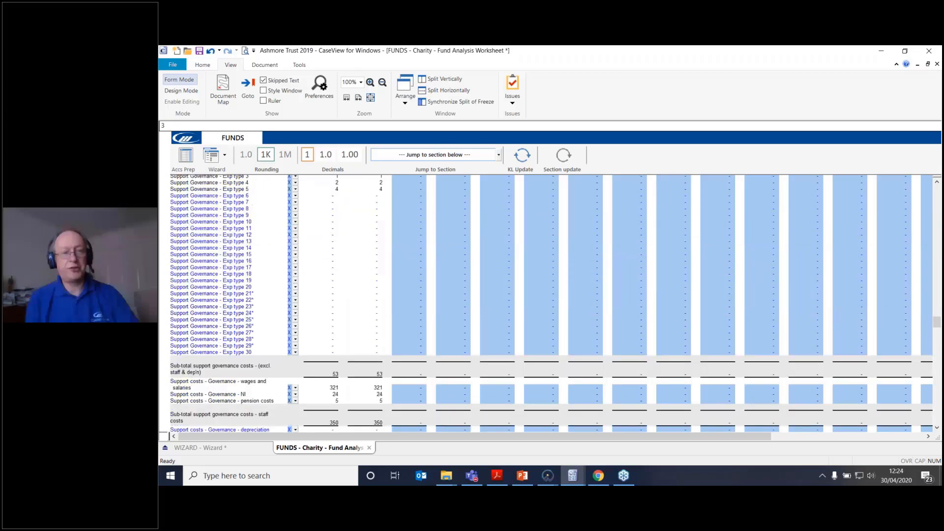
# Examine how pension costs and fundraising and governance costs are apportioned to fund types for 2019 and 2018
pyautogui.scroll(-3, 551, 302)
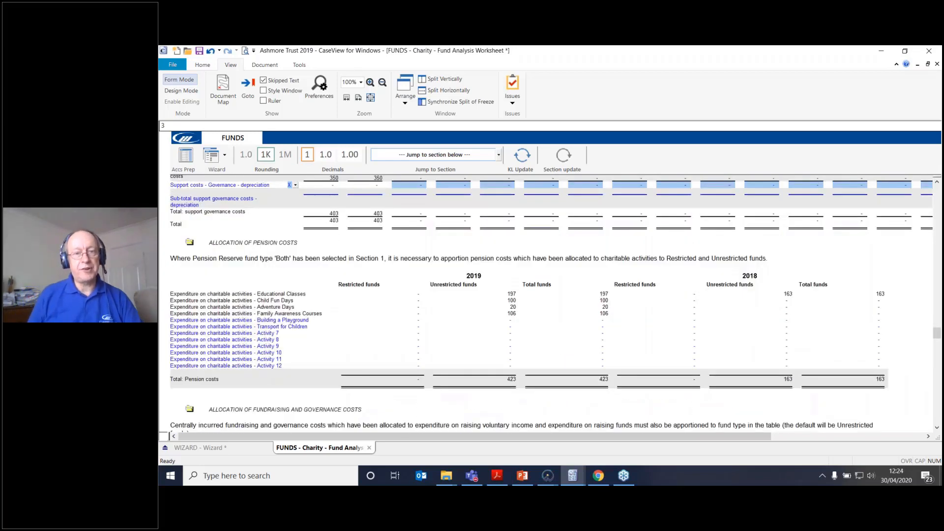
pyautogui.scroll(-1, 551, 303)
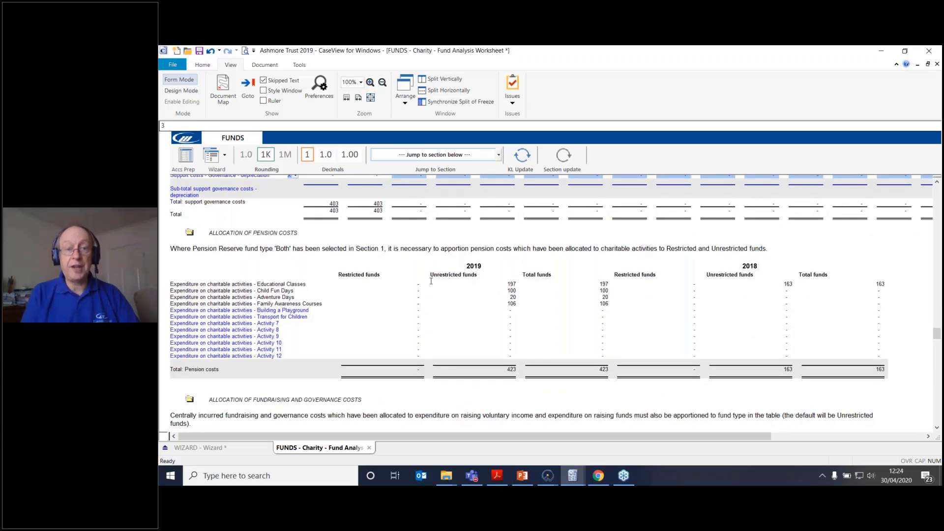
pyautogui.scroll(-1, 452, 291)
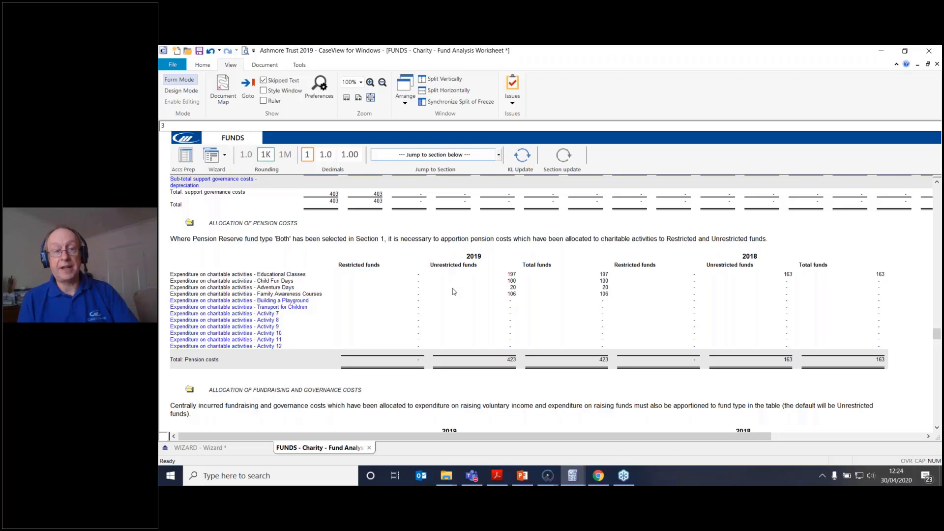
pyautogui.scroll(-10, 454, 291)
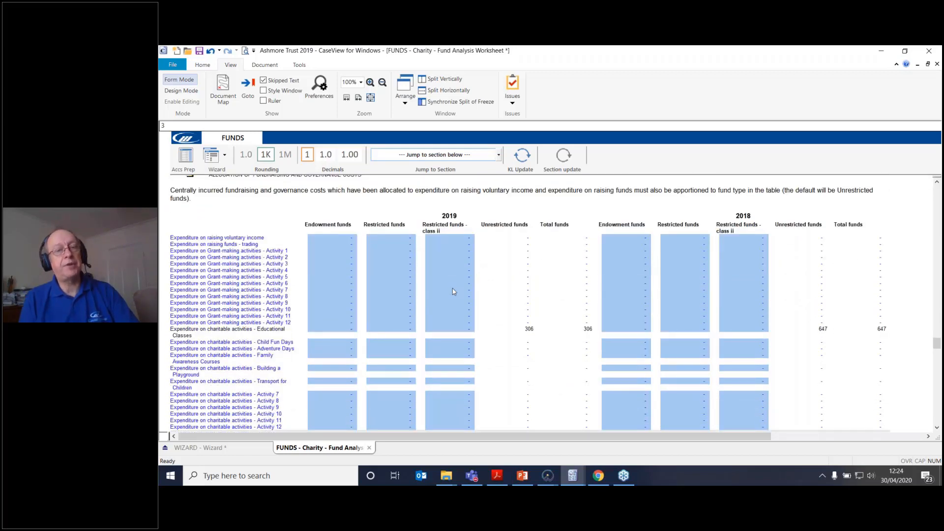
pyautogui.scroll(-1, 452, 291)
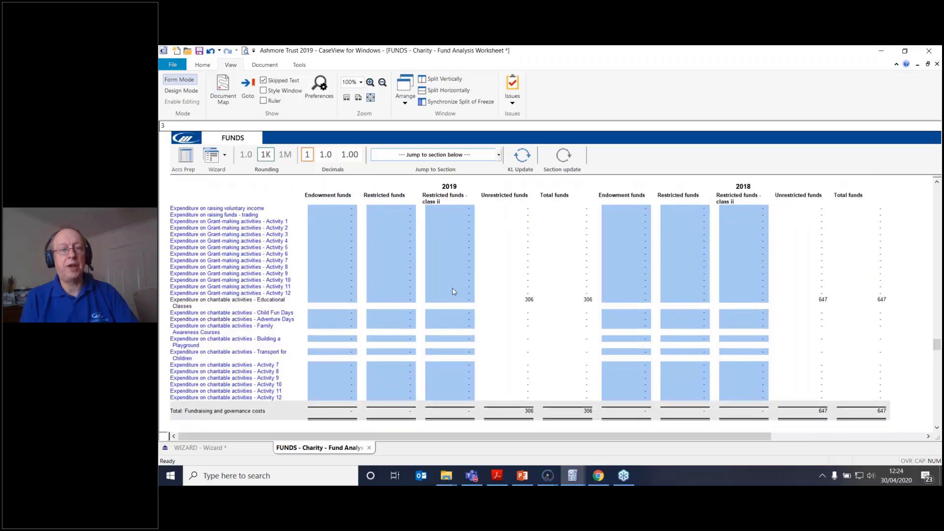
pyautogui.scroll(-1, 452, 288)
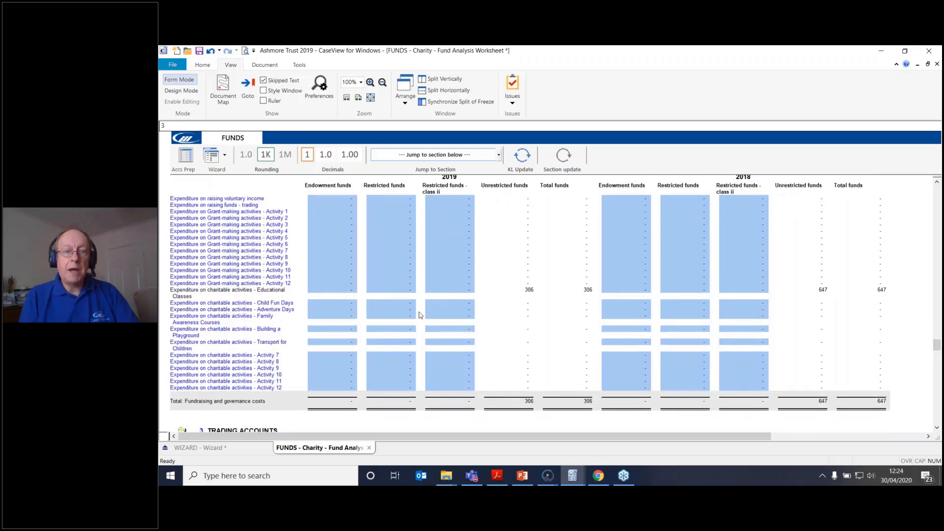
pyautogui.scroll(-1, 521, 294)
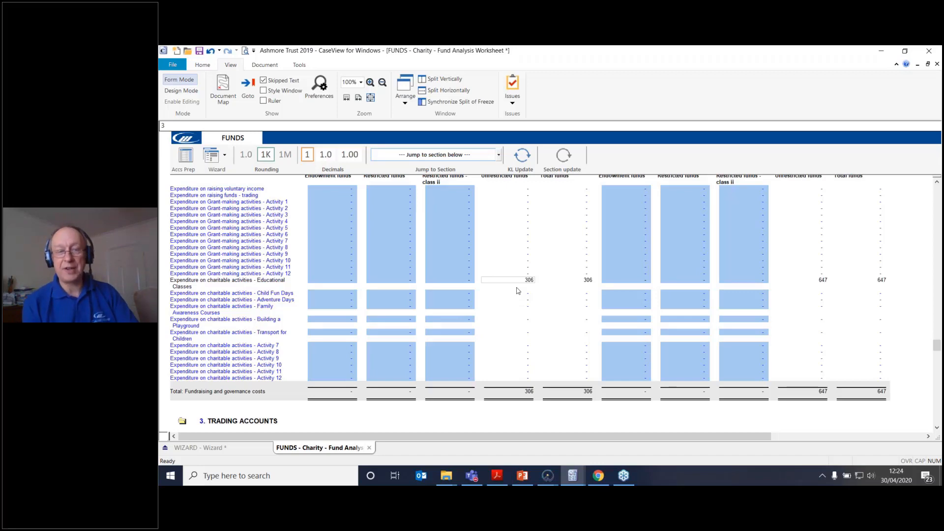
# In the Trading Accounts section, set the fund type for non-charitable subsidiary income and expenditure to Restricted
pyautogui.scroll(-5, 518, 291)
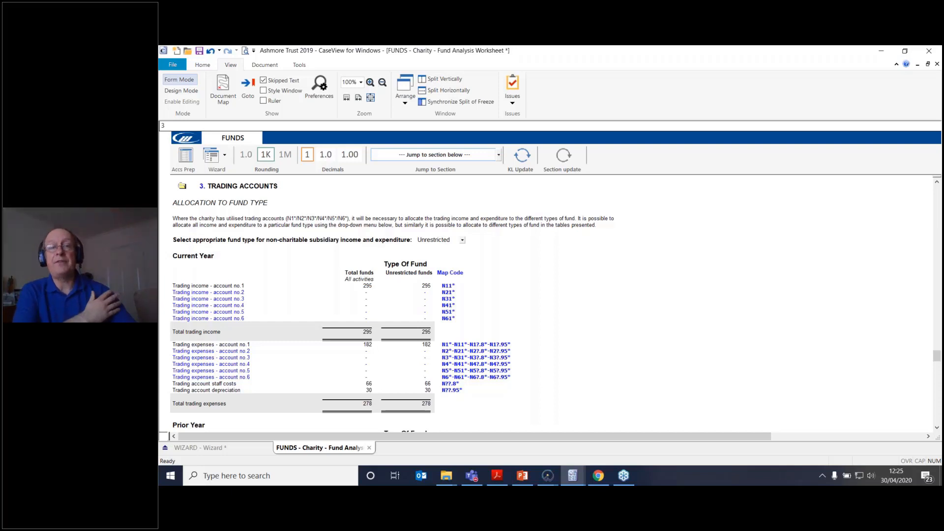
pyautogui.scroll(-1, 487, 293)
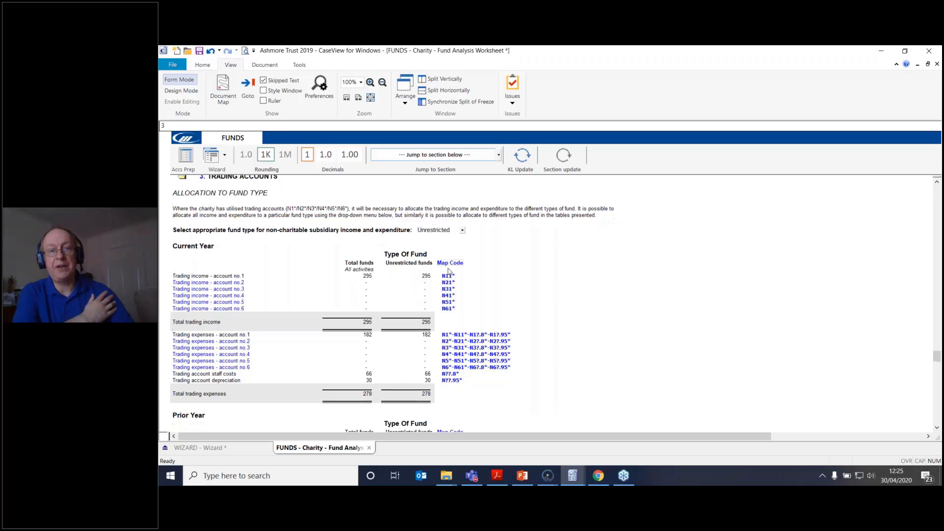
pyautogui.click(461, 230)
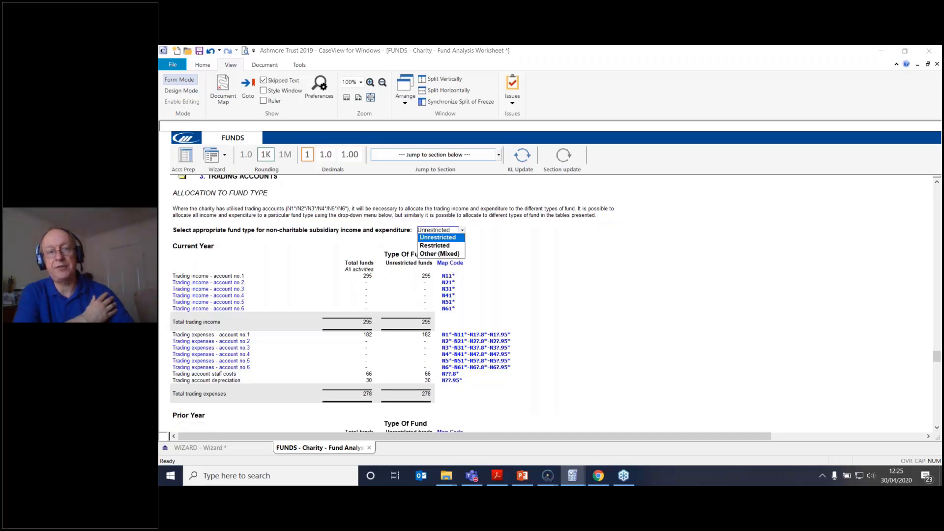
pyautogui.click(435, 246)
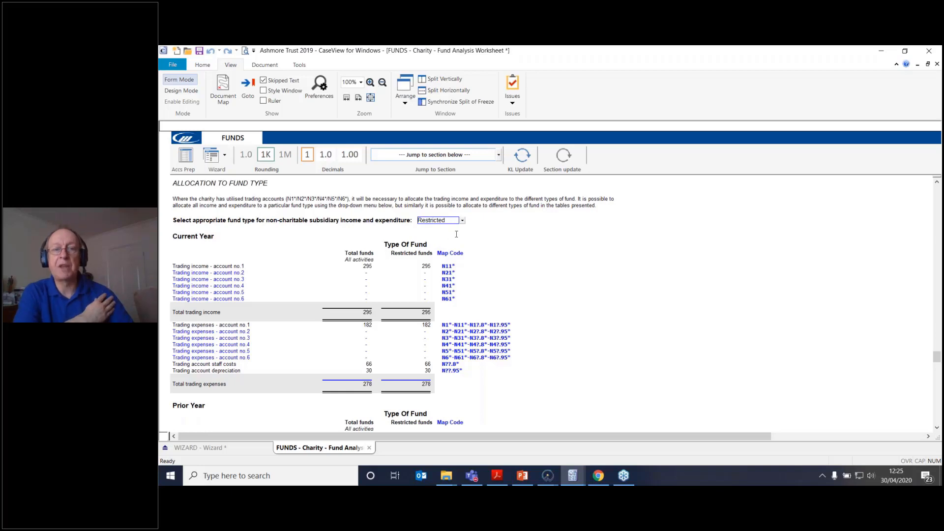
# Try Other (Mixed) as the trading accounts' fund type, and return the selection to Unrestricted
pyautogui.scroll(-1, 462, 225)
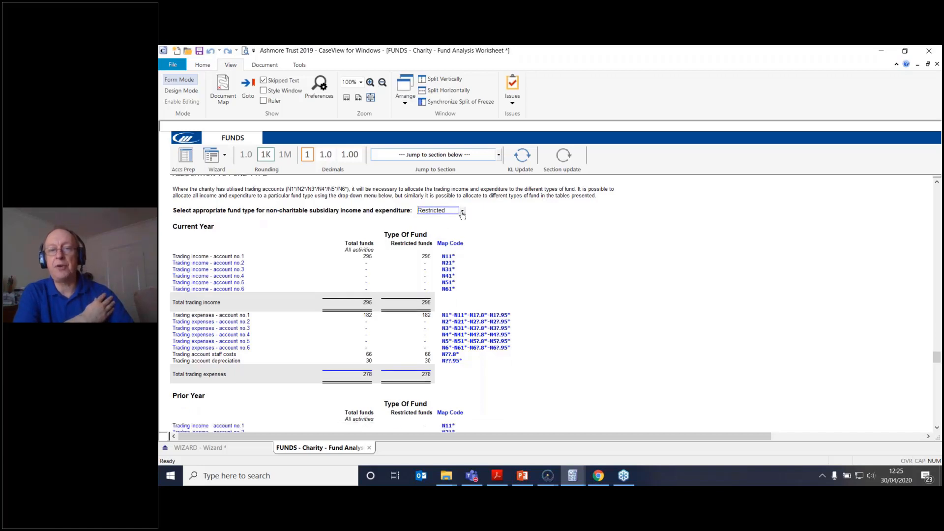
pyautogui.click(462, 211)
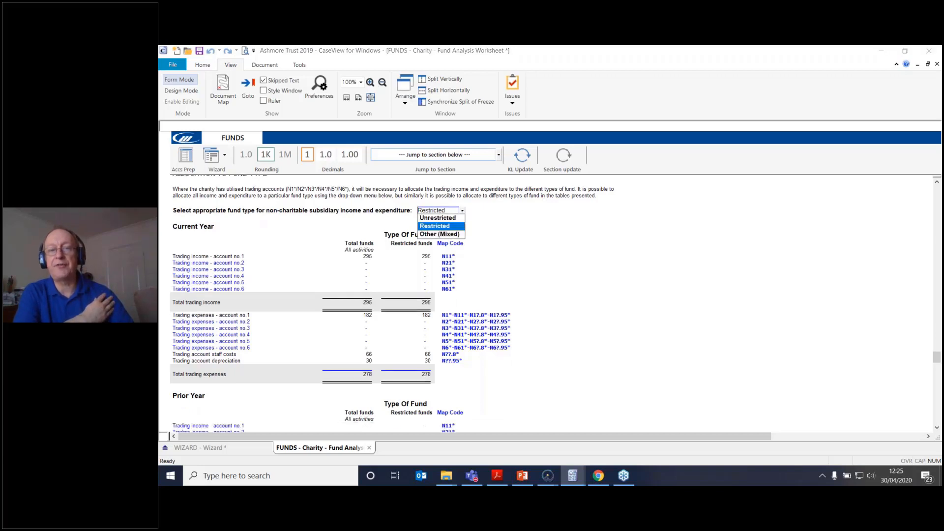
pyautogui.click(444, 235)
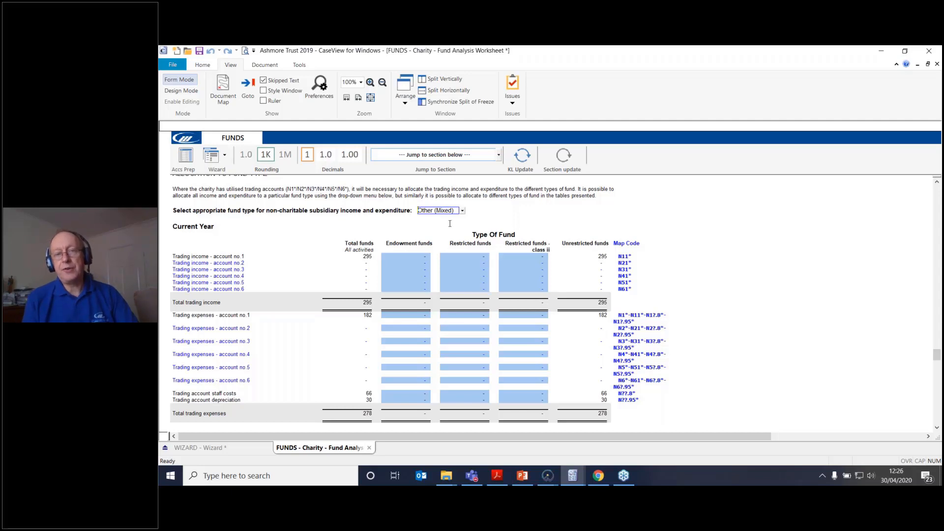
pyautogui.click(462, 212)
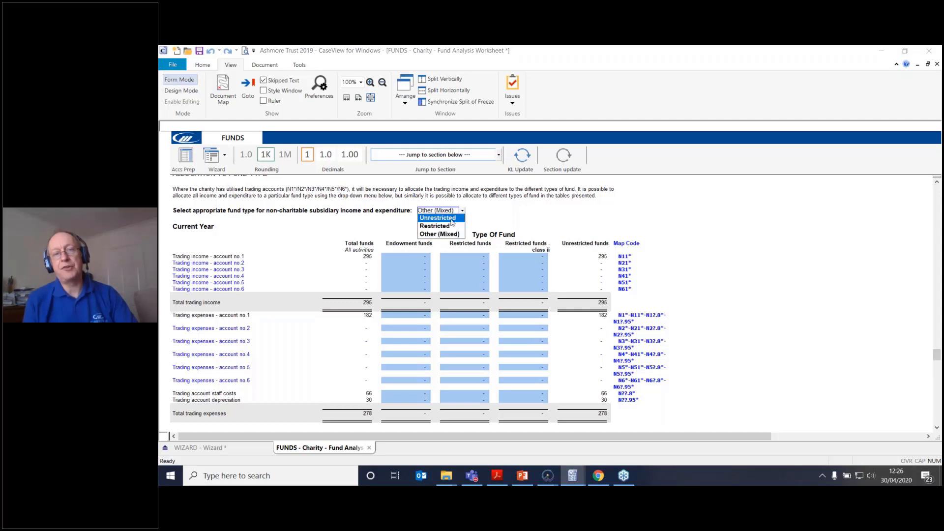
pyautogui.click(452, 219)
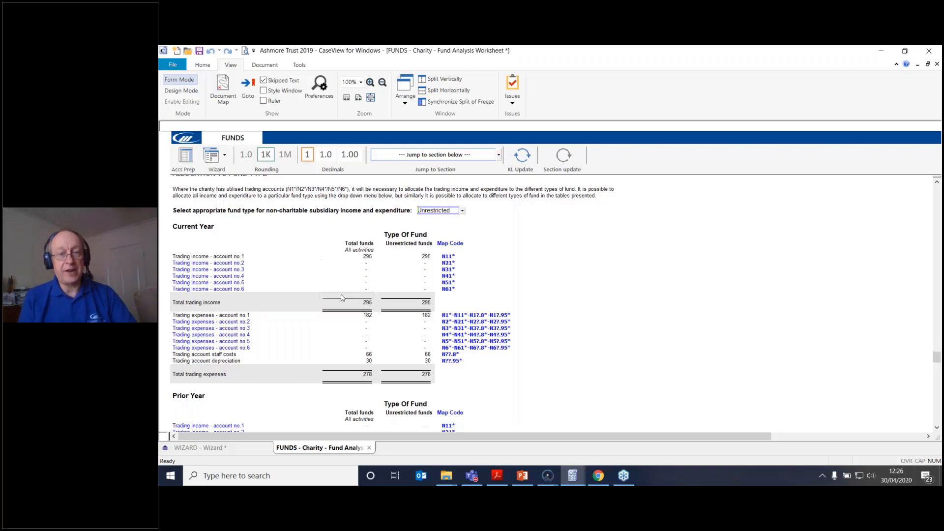
# Examine the designated and general funds tables in the Statement of Movement in Funds, including the unallocated amounts
pyautogui.scroll(-5, 346, 299)
pyautogui.scroll(-3, 346, 298)
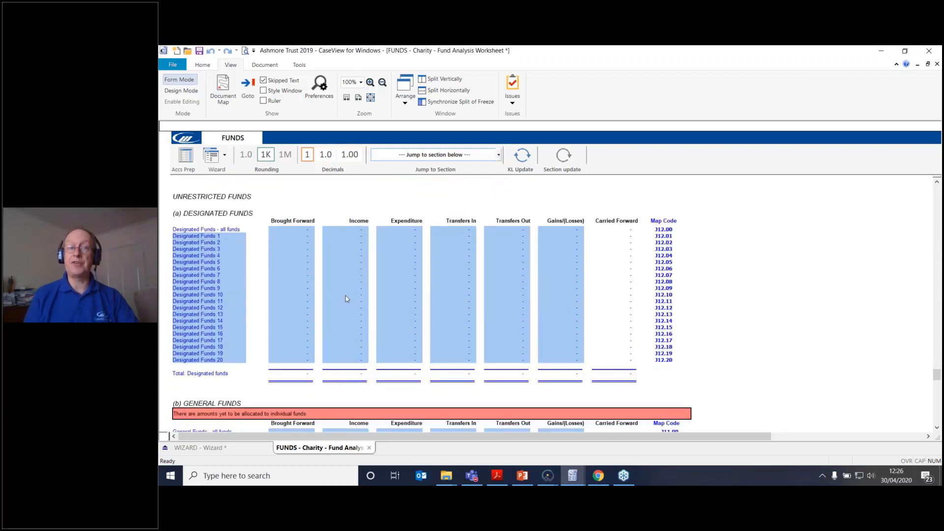
pyautogui.scroll(2, 347, 299)
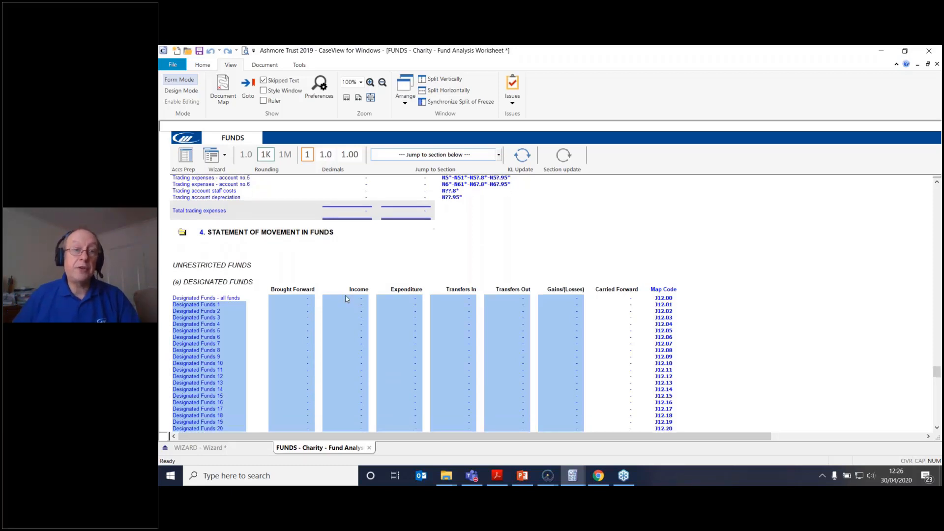
pyautogui.scroll(-3, 346, 299)
pyautogui.scroll(-3, 346, 299)
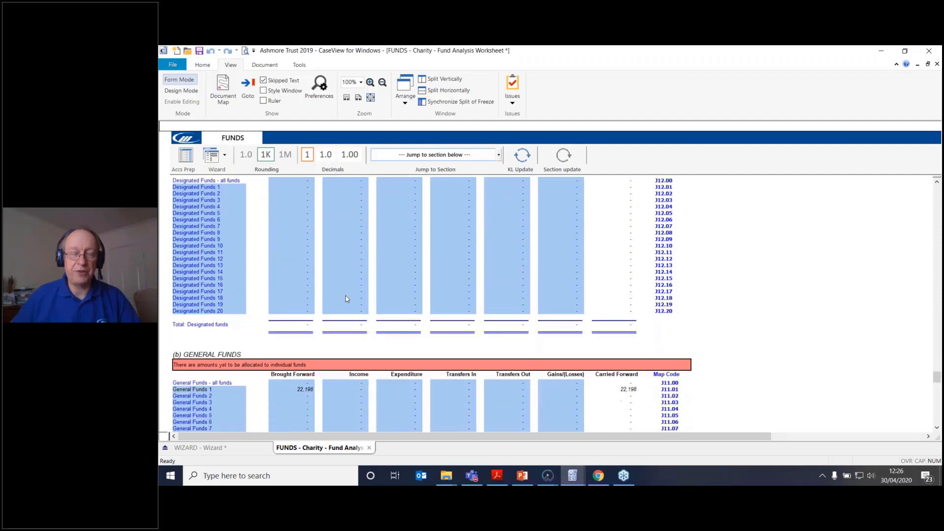
pyautogui.scroll(-3, 346, 299)
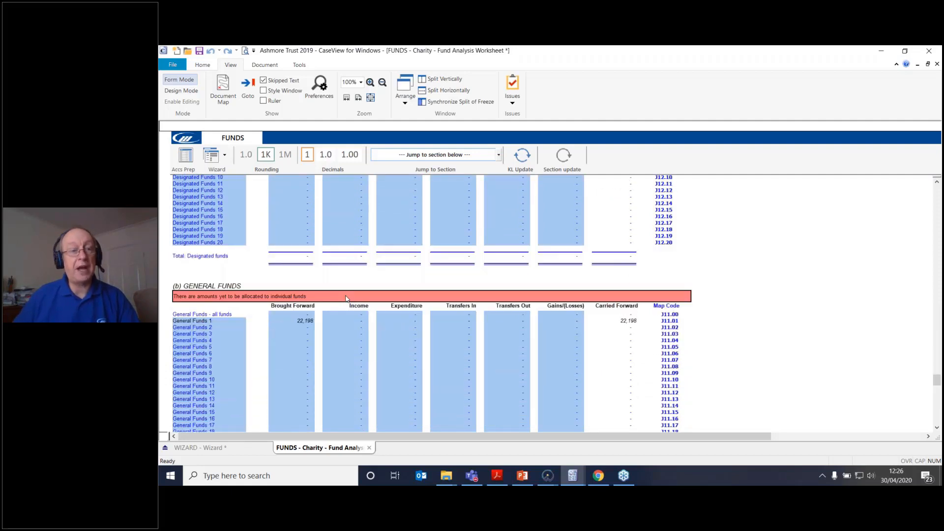
pyautogui.scroll(-2, 346, 298)
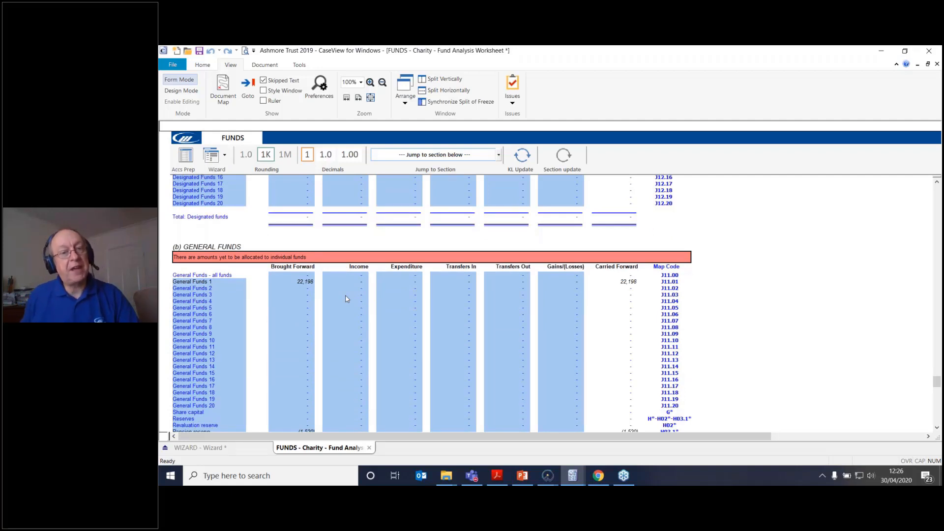
pyautogui.scroll(-3, 346, 298)
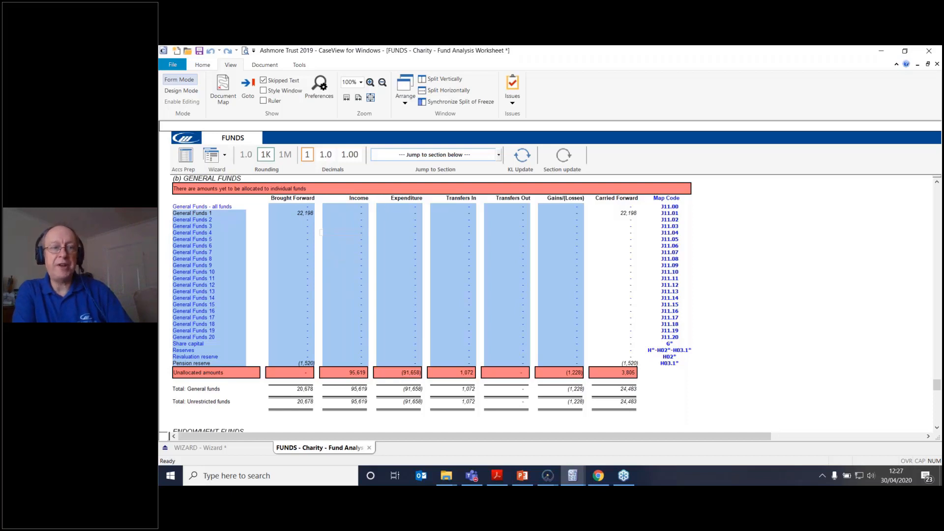
# Allocate 95619 of income, -91658 of expenditure and 1072 of transfers in to General Funds 1
pyautogui.click(351, 216)
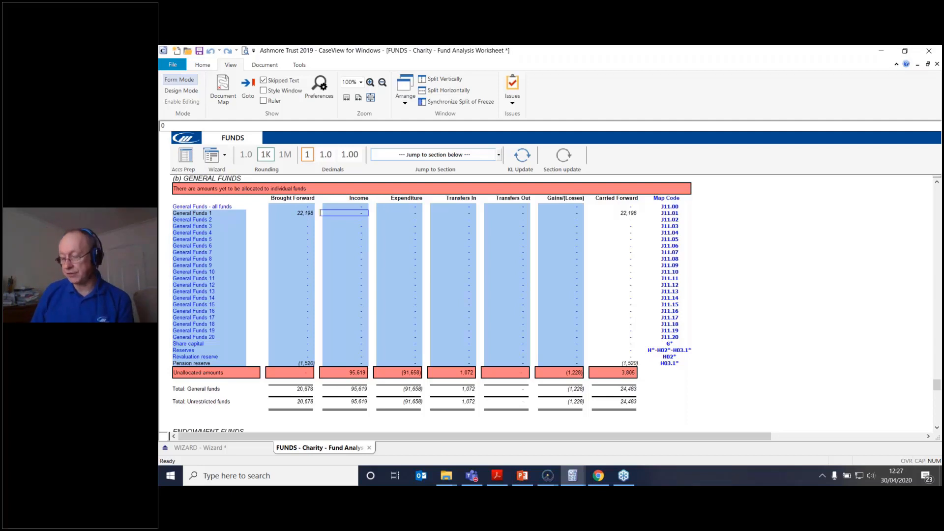
pyautogui.write('95619')
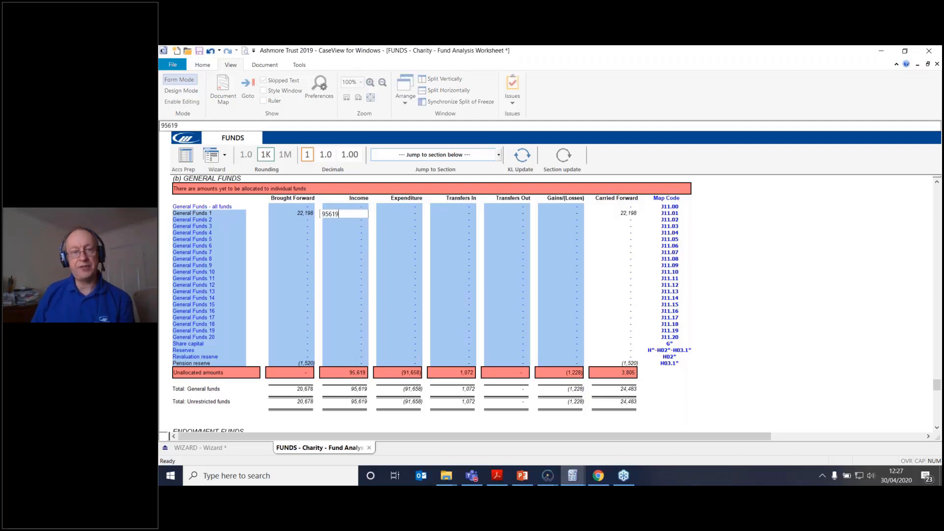
pyautogui.press('Tab')
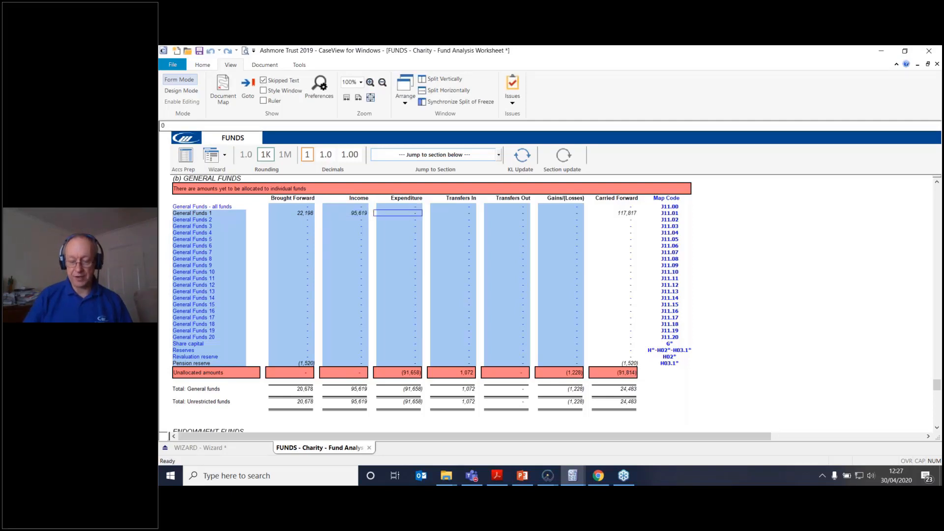
pyautogui.write('-91')
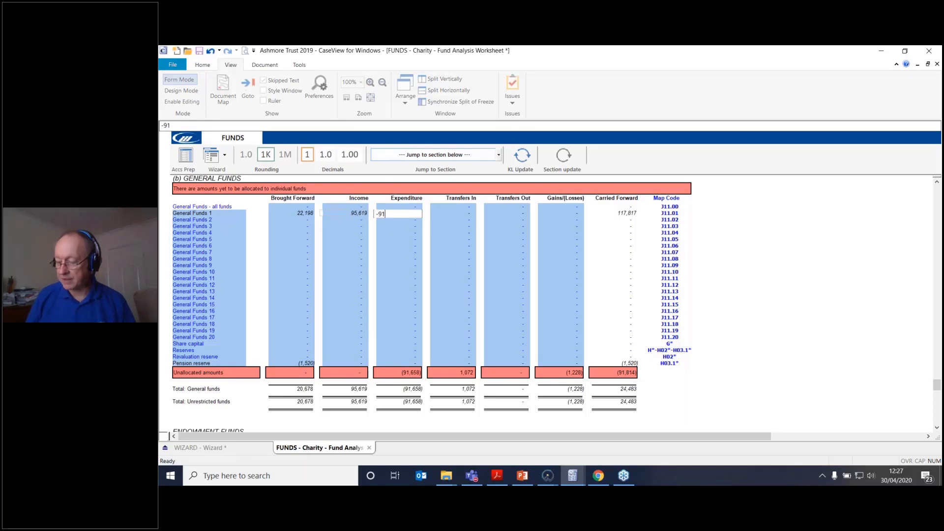
pyautogui.write('658')
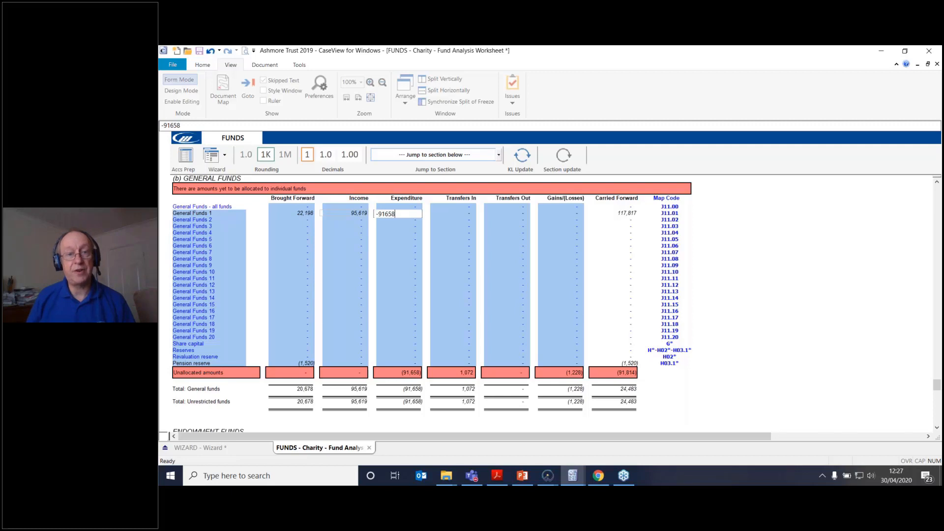
pyautogui.press('Tab')
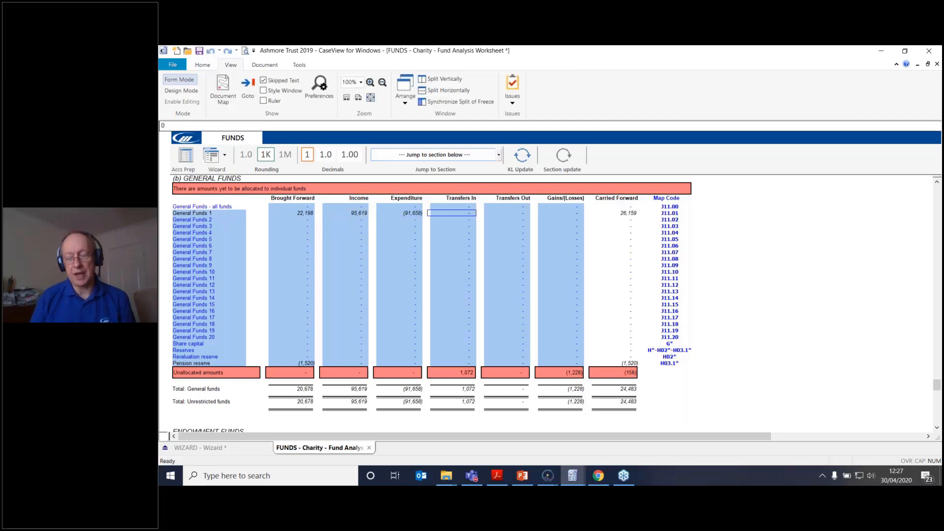
pyautogui.write('1072')
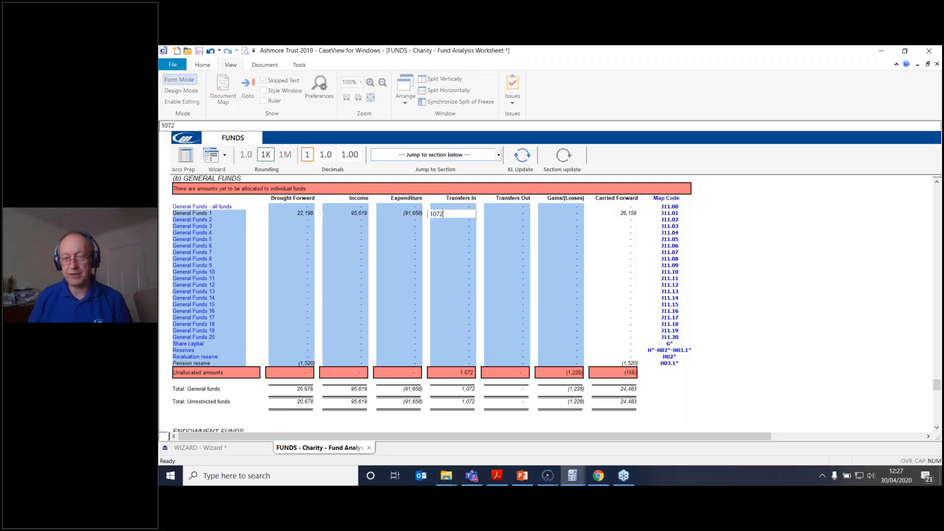
pyautogui.press('Tab')
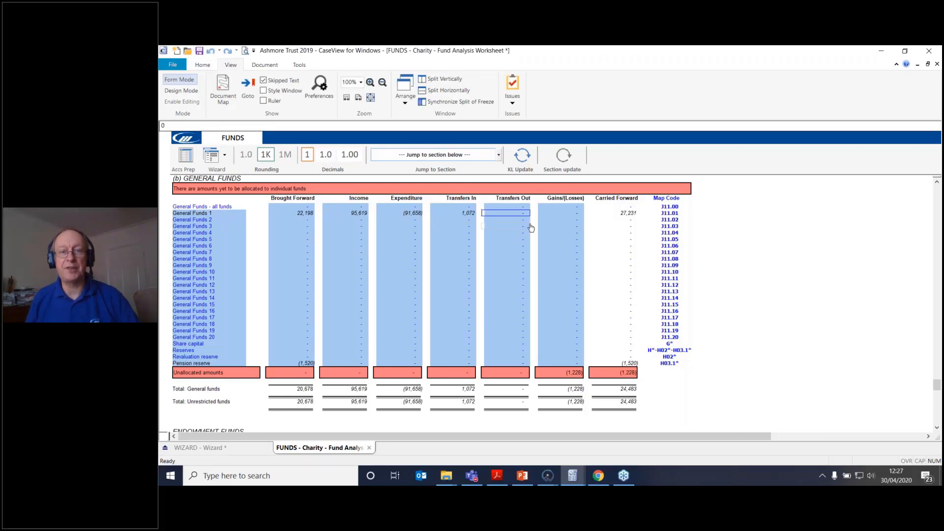
# Set the gains/(losses) of General Funds 1 to -1,228
pyautogui.click(547, 220)
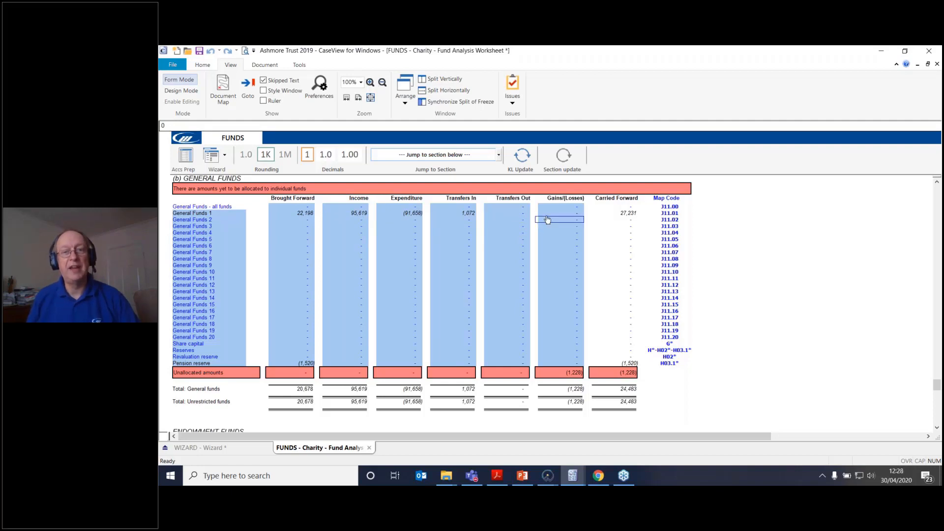
pyautogui.press('Up')
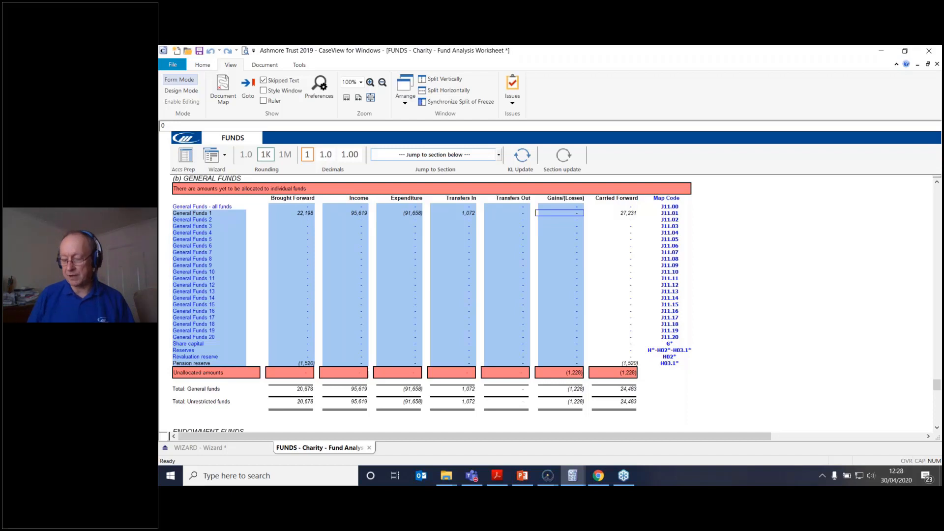
pyautogui.write('-288')
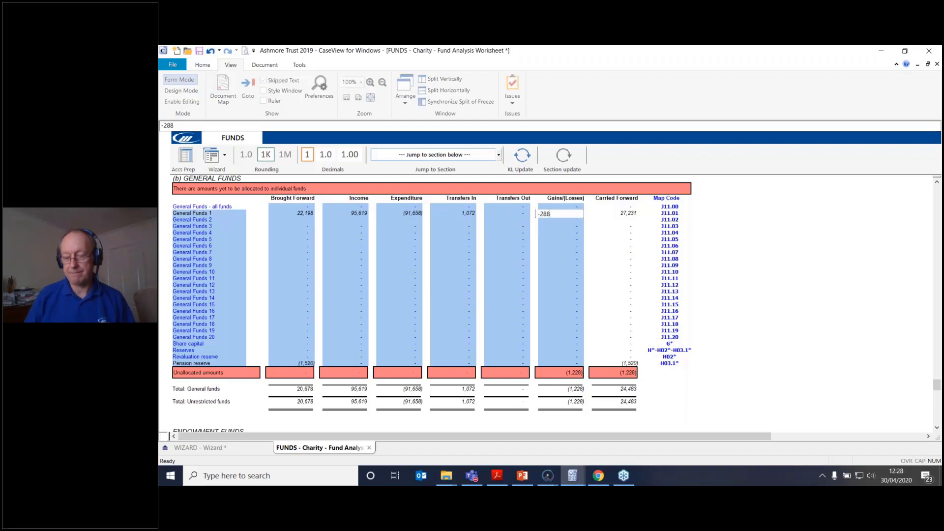
pyautogui.press('BackSpace')
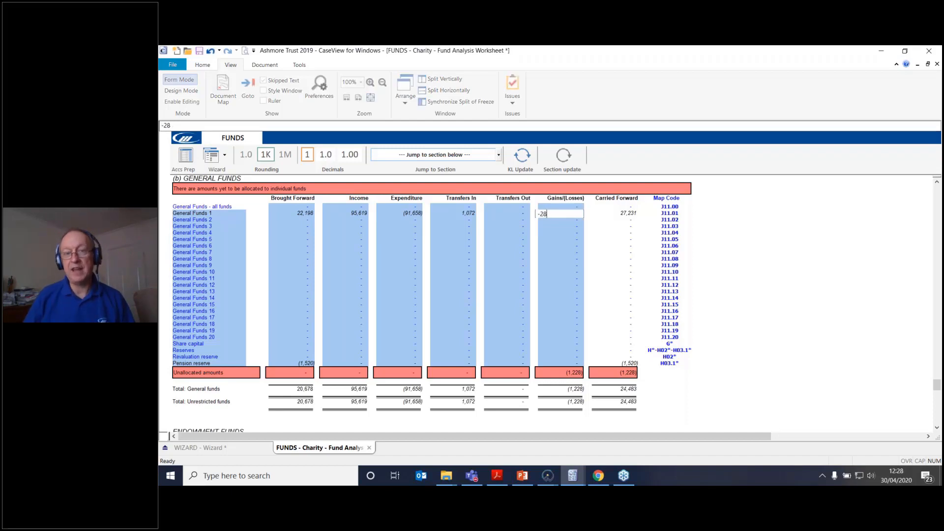
pyautogui.press('BackSpace')
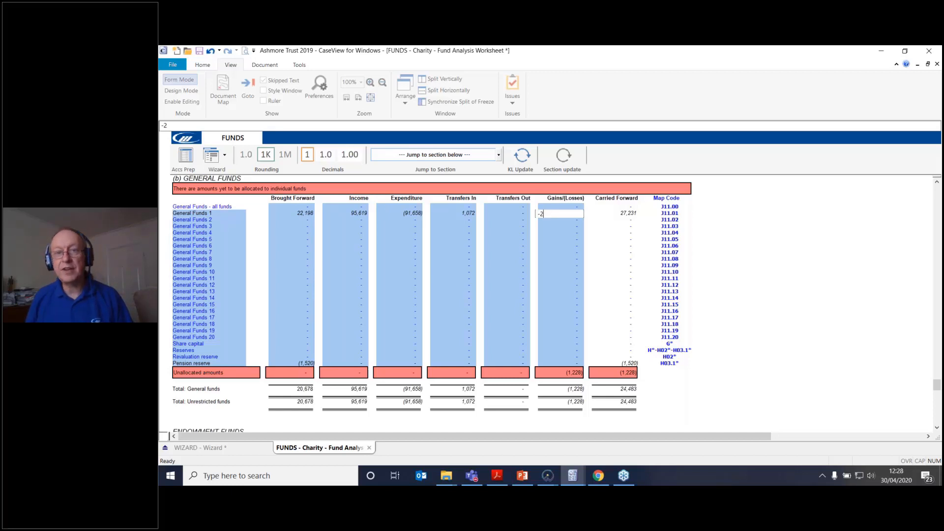
pyautogui.press('BackSpace')
pyautogui.write('1')
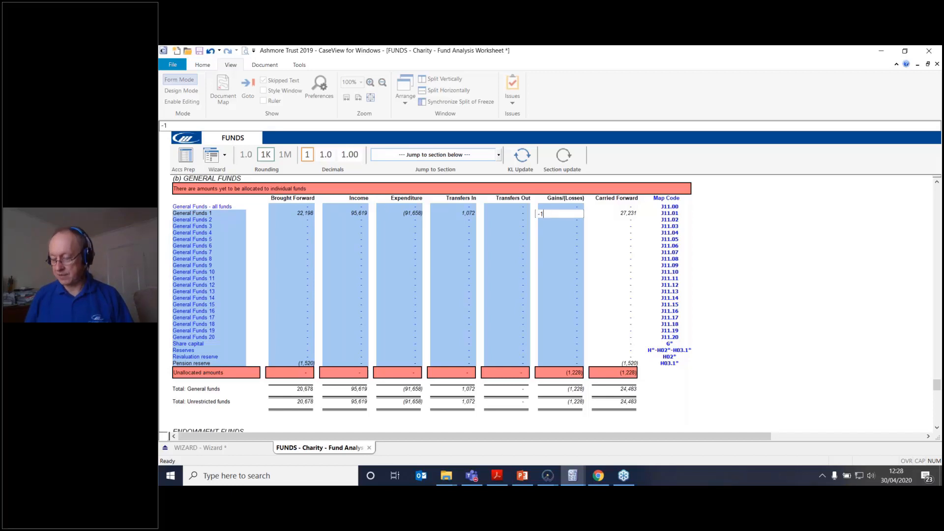
pyautogui.write(',228')
pyautogui.press('Return')
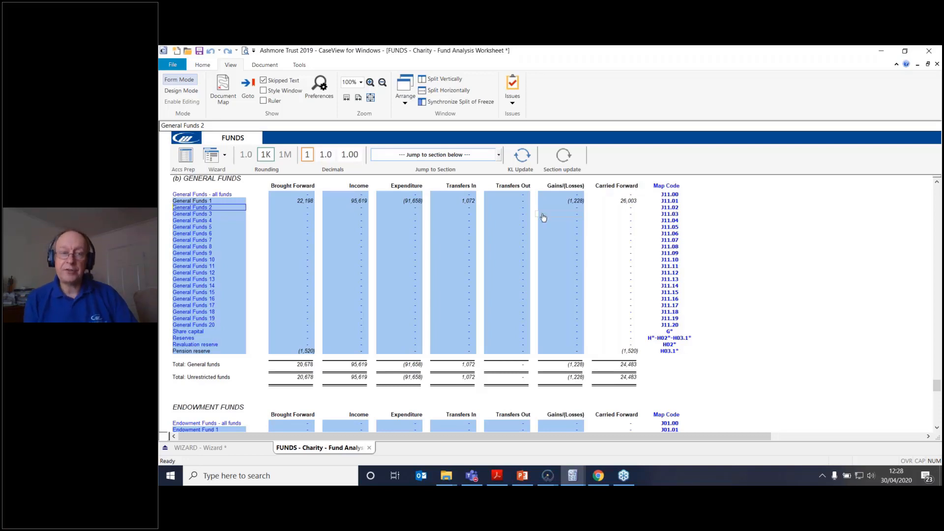
# In the Restricted Funds table, allocate 4199 of income and -4006 of expenditure to Restricted Fund 1
pyautogui.scroll(-12, 543, 218)
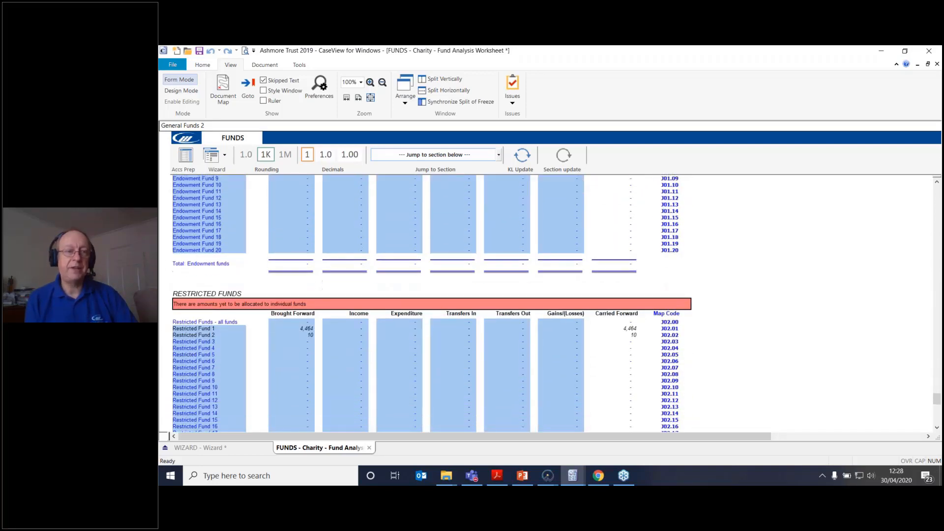
pyautogui.scroll(-3, 432, 303)
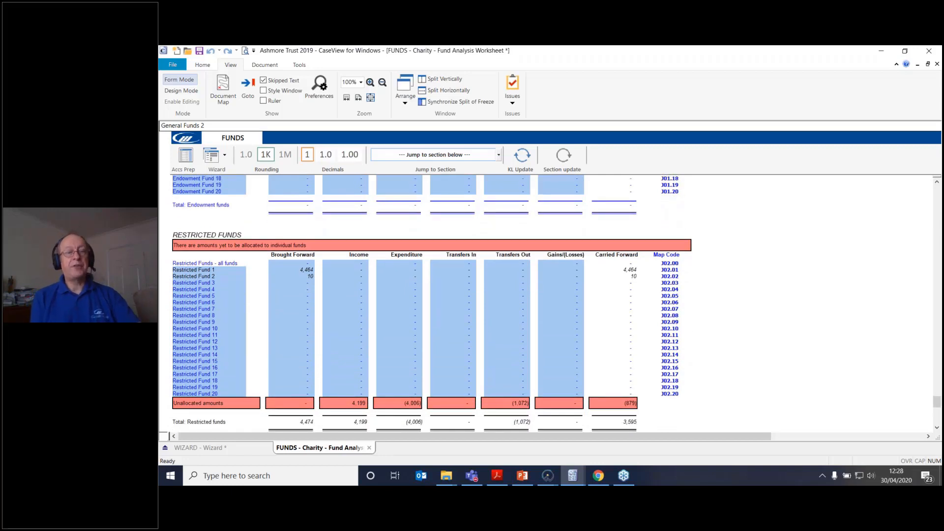
pyautogui.scroll(-2, 432, 303)
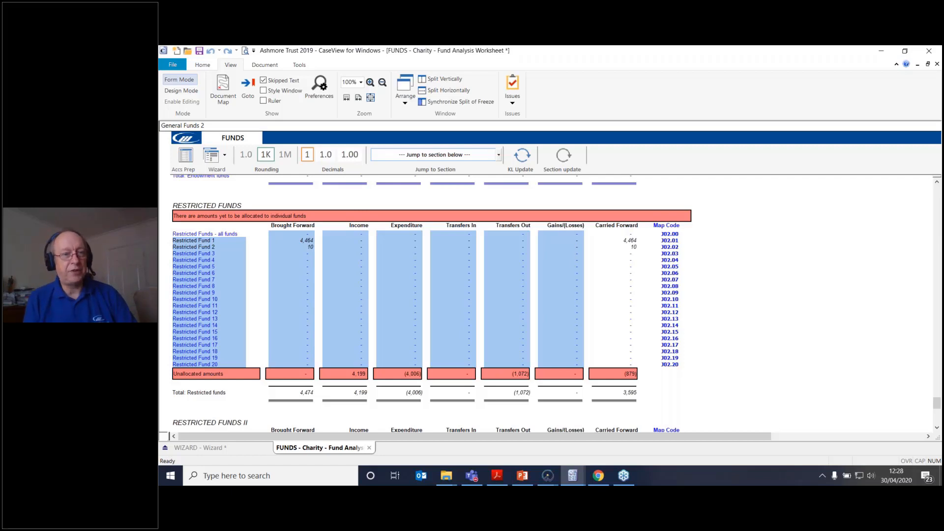
pyautogui.click(353, 241)
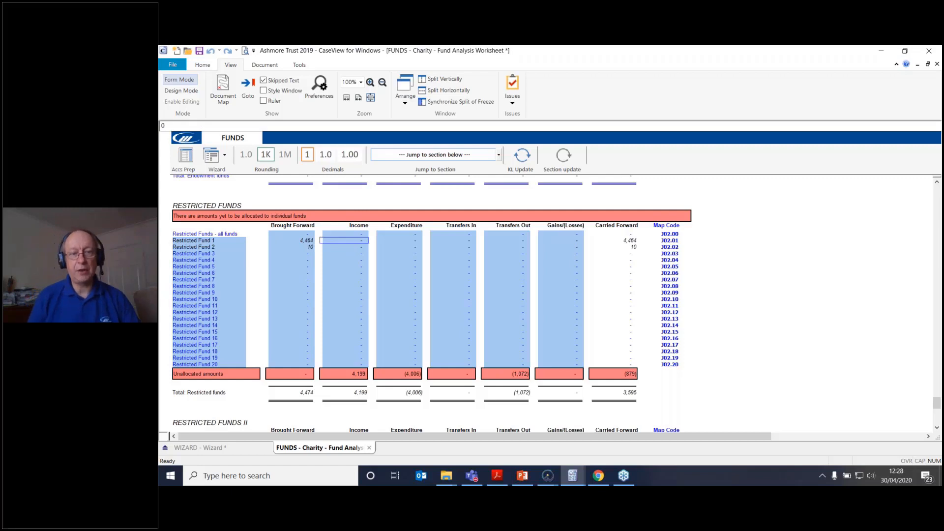
pyautogui.write('4,1')
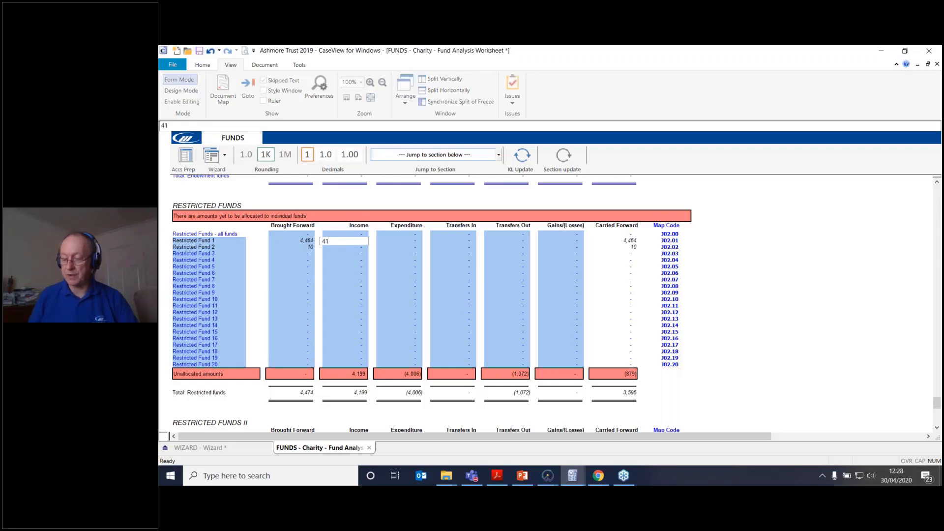
pyautogui.write('99')
pyautogui.press('Tab')
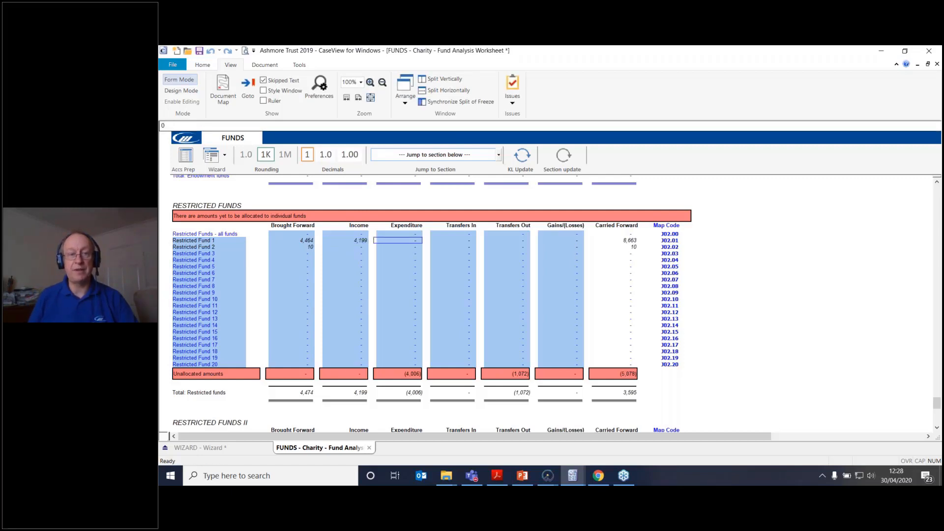
pyautogui.write('-')
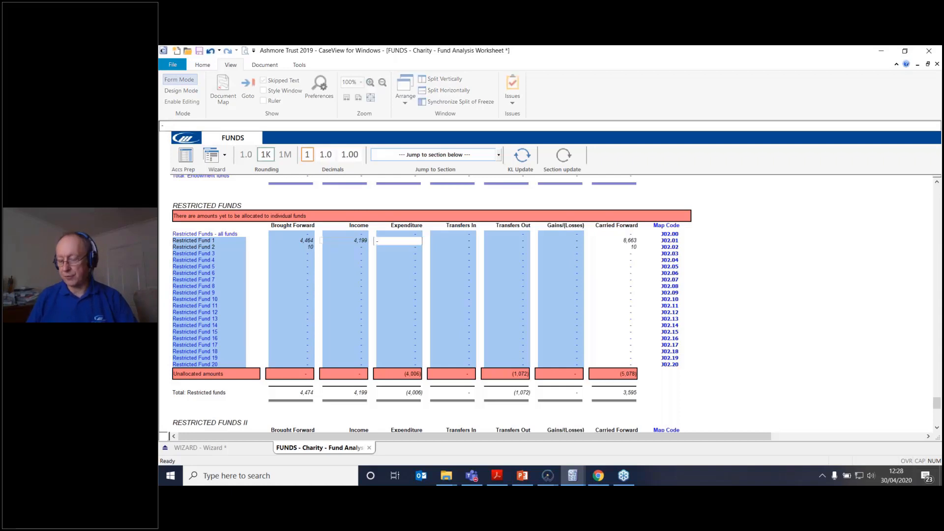
pyautogui.write('4006')
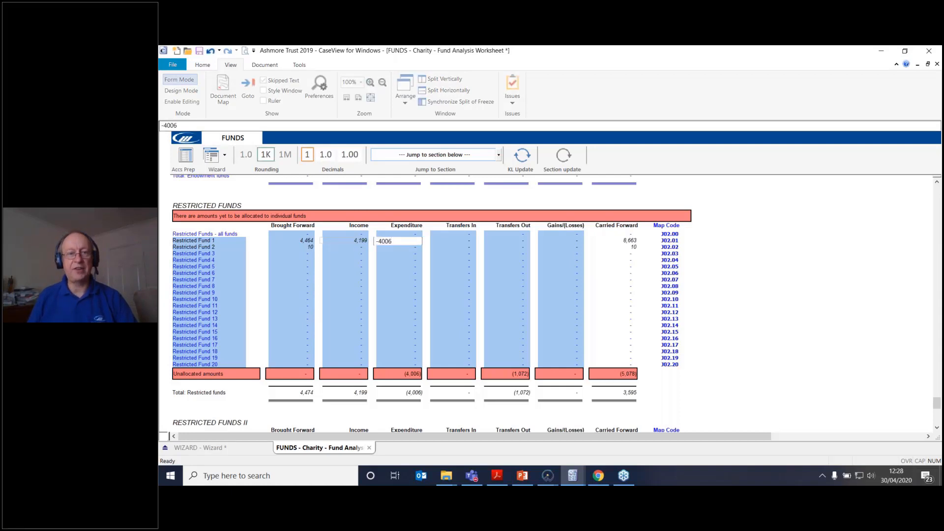
pyautogui.press('Tab')
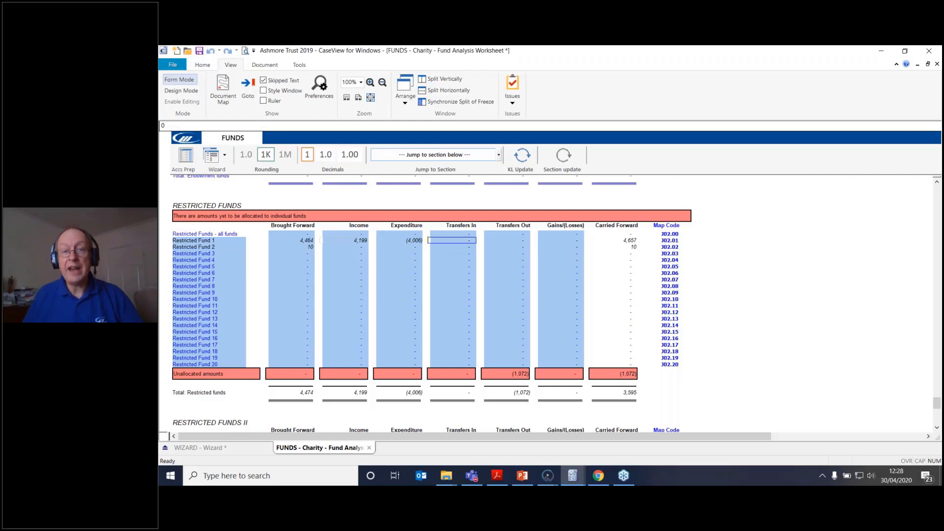
# Set the transfers out of Restricted Fund 1 to -1072
pyautogui.click(518, 242)
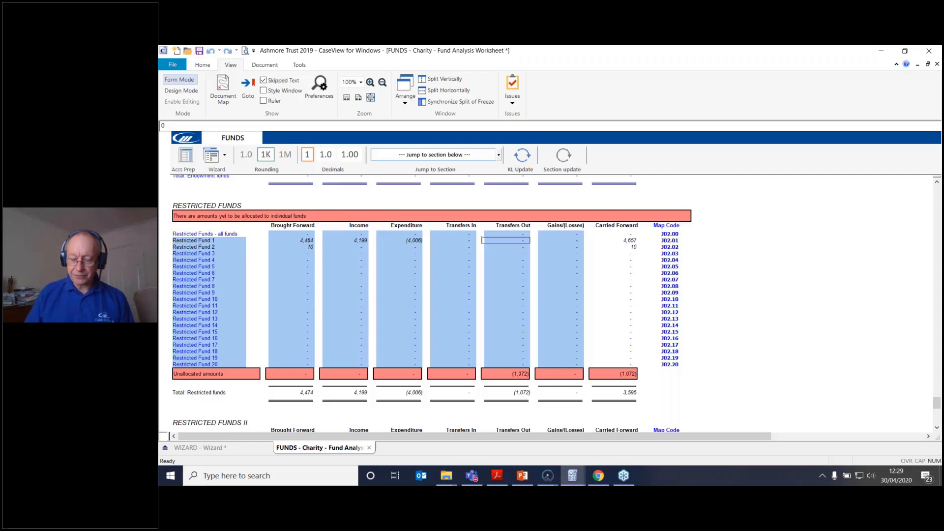
pyautogui.write('-107')
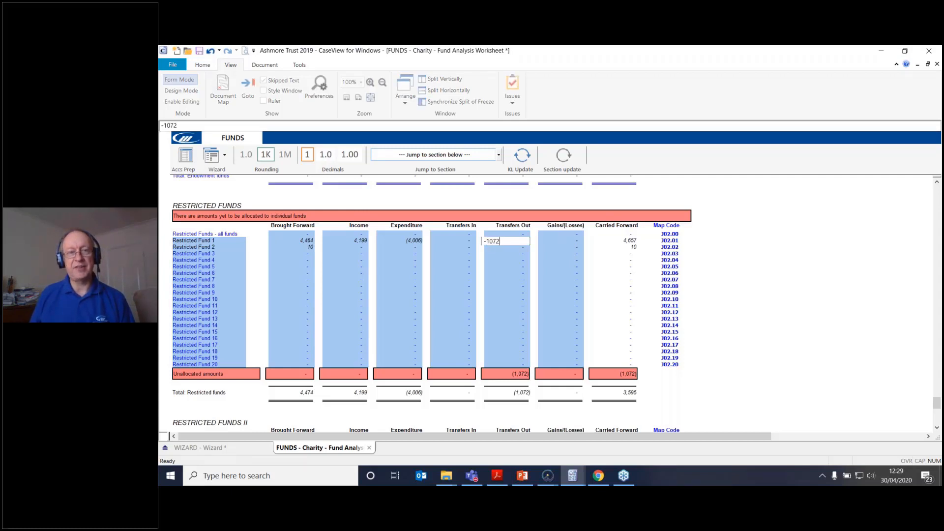
pyautogui.write('2')
pyautogui.press('Tab')
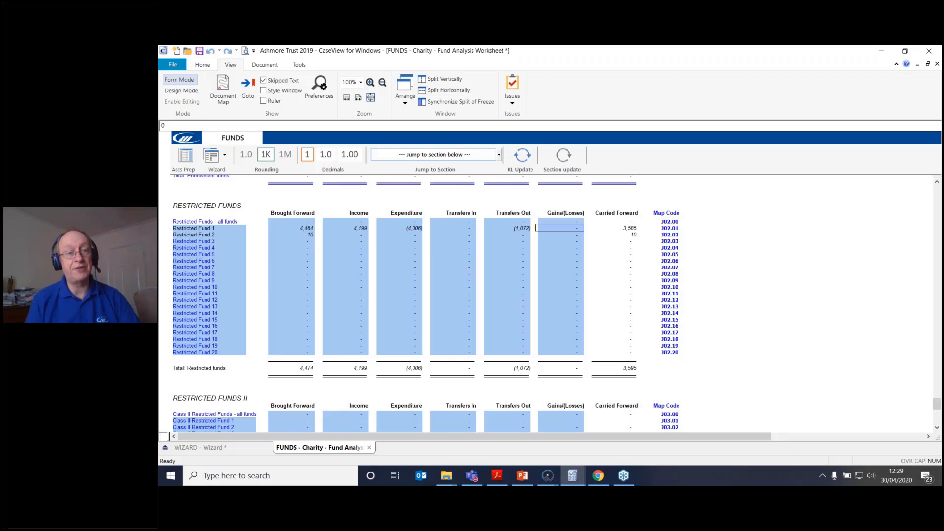
# In the Analysis of Net Assets table, allocate 3596 of current assets to restricted funds
pyautogui.scroll(-7, 549, 303)
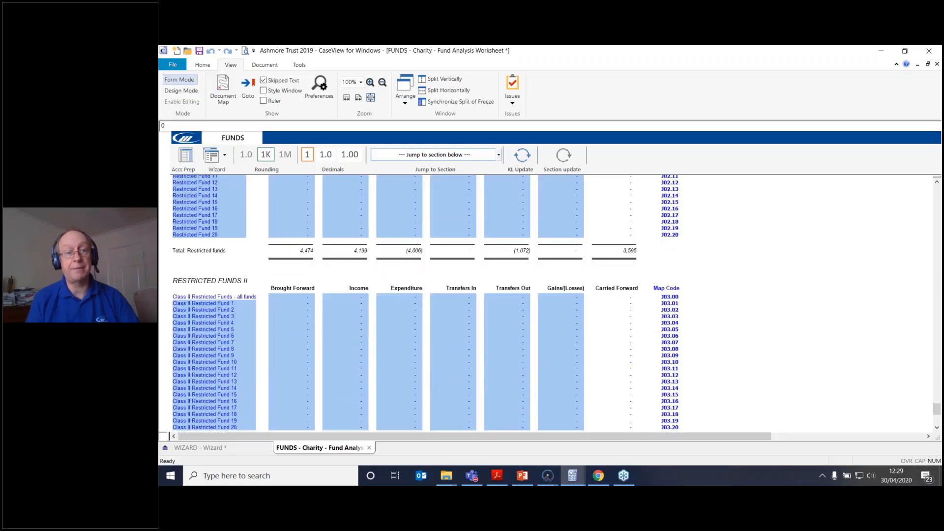
pyautogui.scroll(-7, 550, 303)
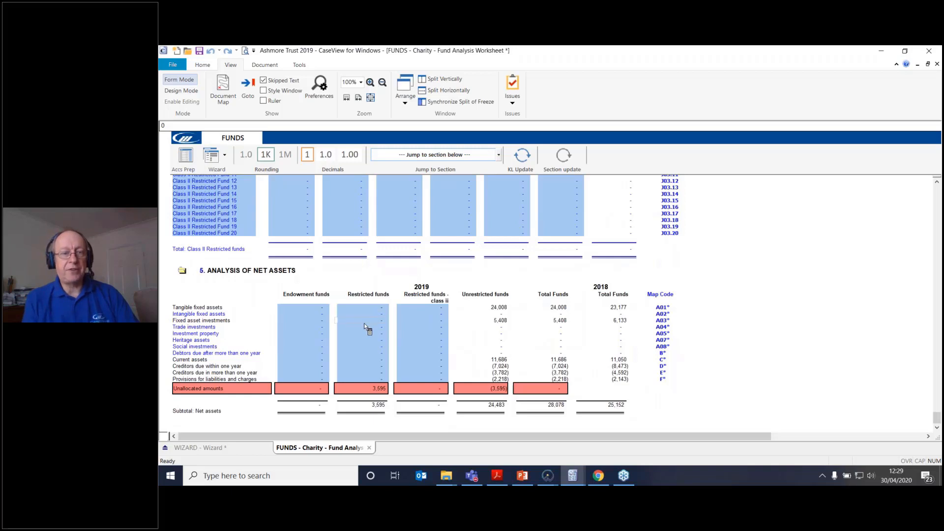
pyautogui.scroll(1, 411, 375)
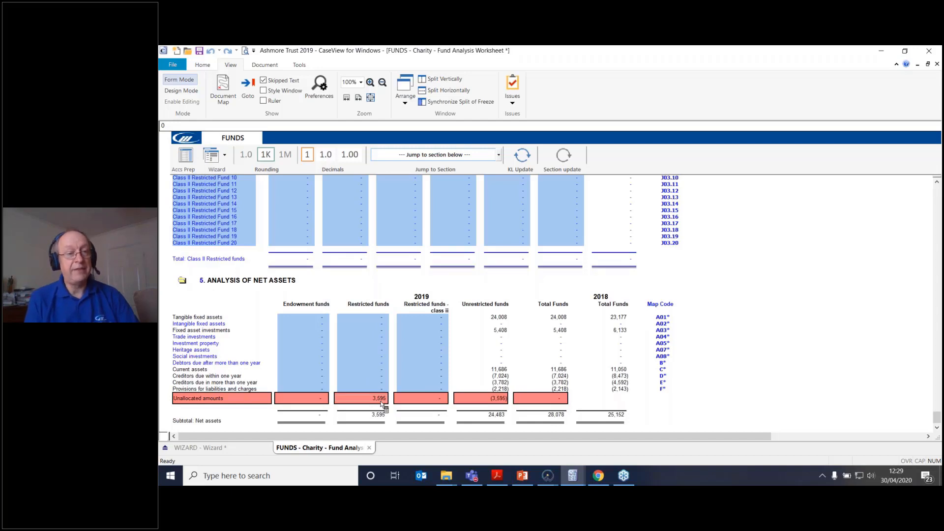
pyautogui.click(361, 369)
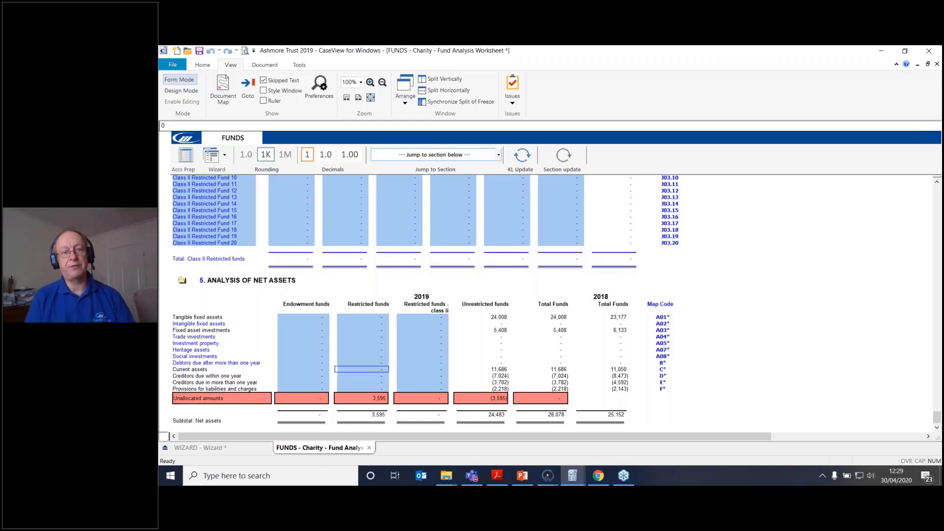
pyautogui.write('3596')
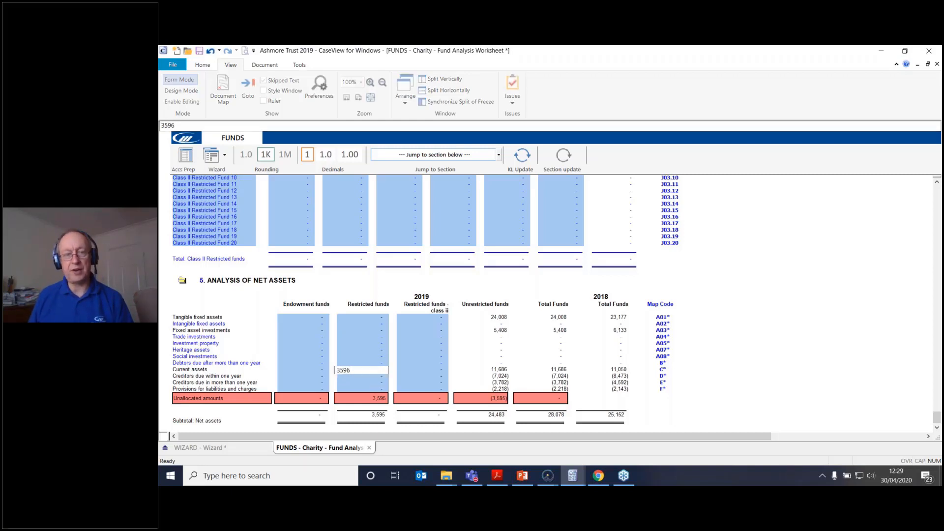
pyautogui.press('Tab')
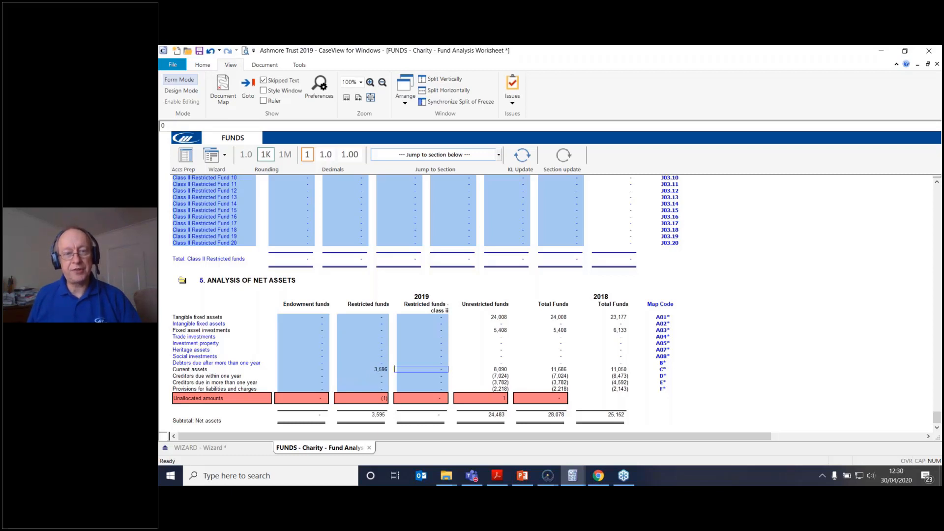
# Set the restricted funds' share of current assets to 3595 in the Analysis of Net Assets
pyautogui.click(362, 369)
pyautogui.write('3595')
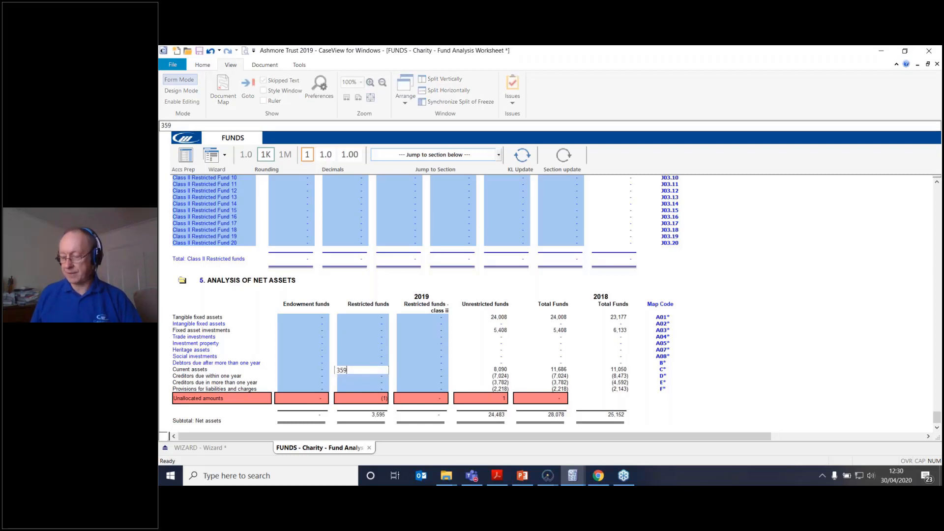
pyautogui.press('Tab')
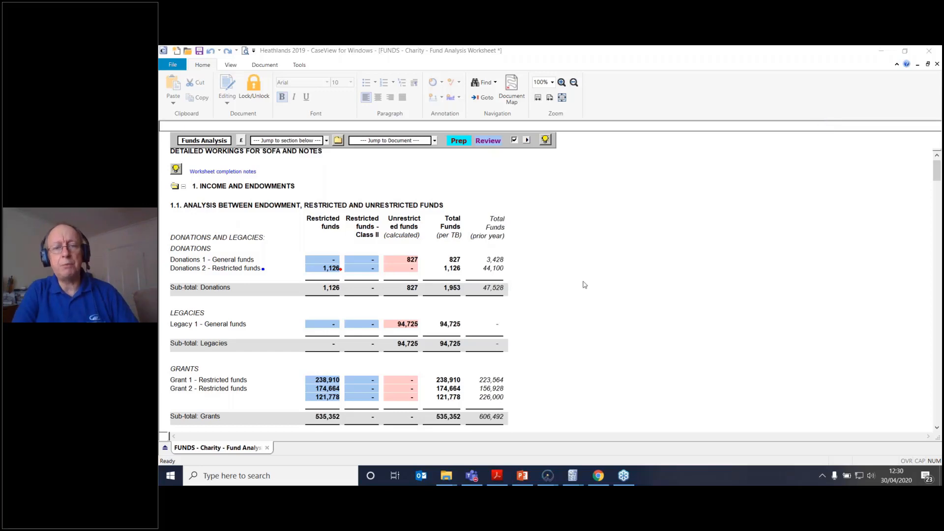
# Examine the income and charitable activities allocations in the Heathlands 2019 funds worksheet, and switch to the PowerPoint slide about submitting questions
pyautogui.scroll(1, 549, 349)
pyautogui.click(550, 348)
pyautogui.scroll(-1, 550, 349)
pyautogui.scroll(-10, 550, 348)
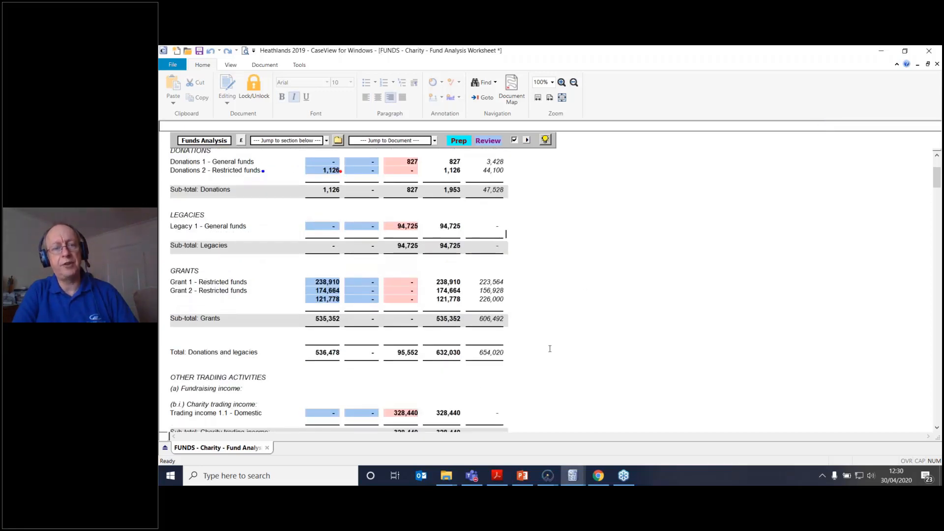
pyautogui.scroll(-12, 550, 349)
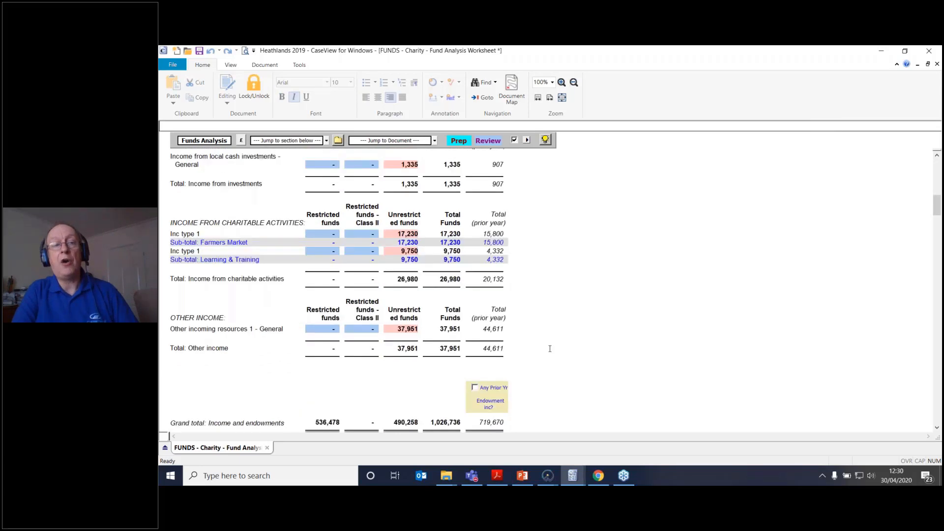
pyautogui.scroll(-9, 549, 348)
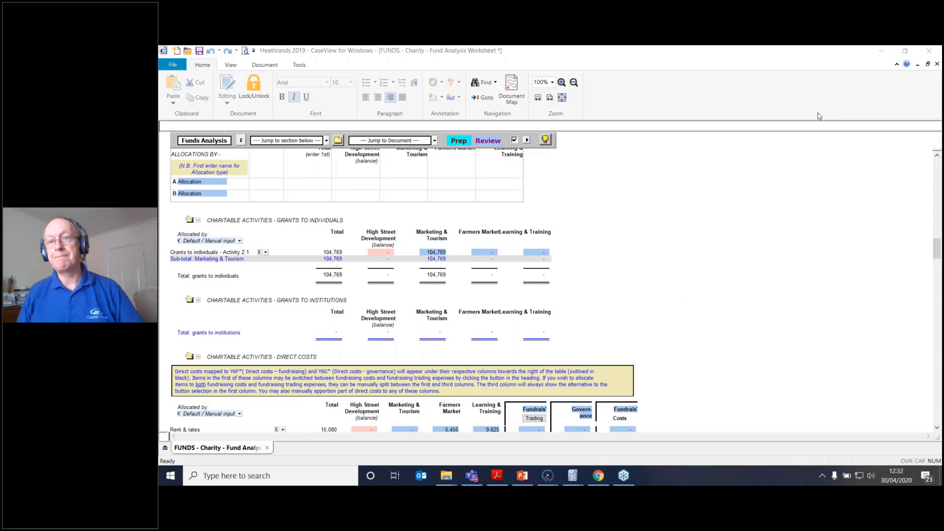
pyautogui.hotkey('alt', 'Tab')
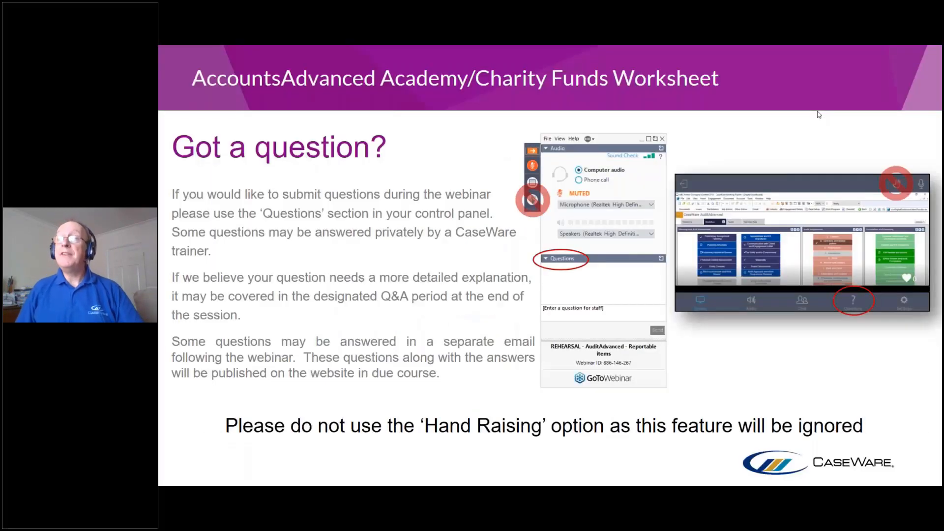